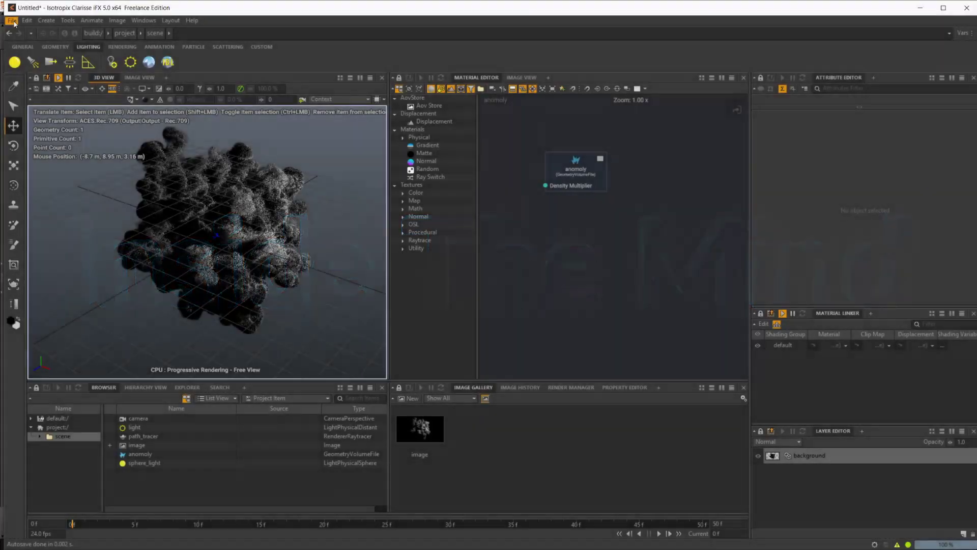
# Browse the Edit menu and the File > Import options, then dismiss them without importing.
pyautogui.click(48, 20)
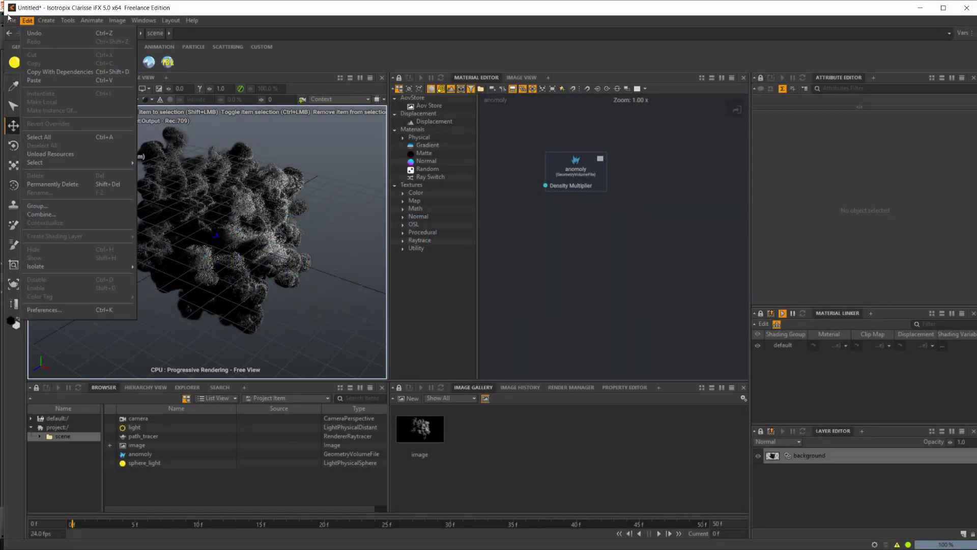
pyautogui.click(12, 21)
pyautogui.moveTo(86, 97)
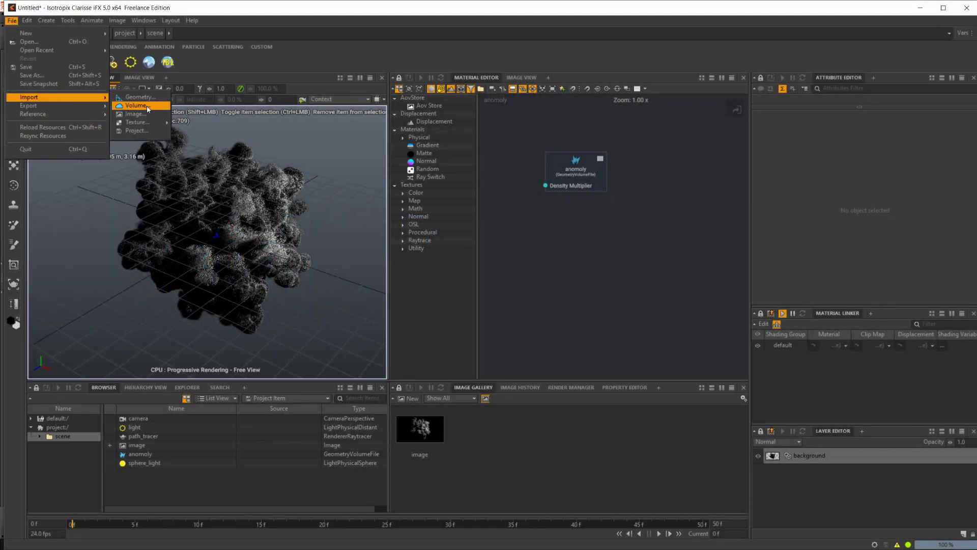
pyautogui.click(185, 369)
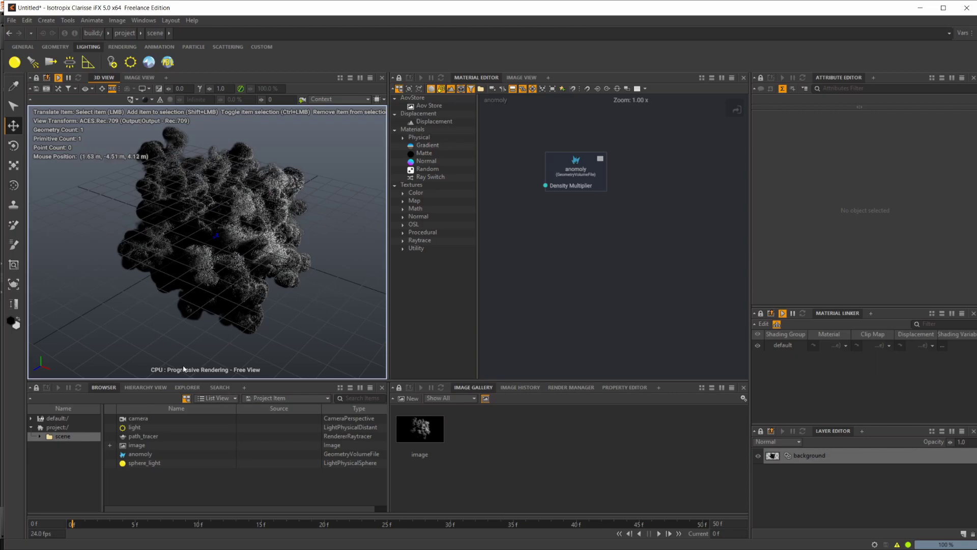
# Select the anomoly volume in the Browser to show its anomoly.vdb density attributes.
pyautogui.click(145, 454)
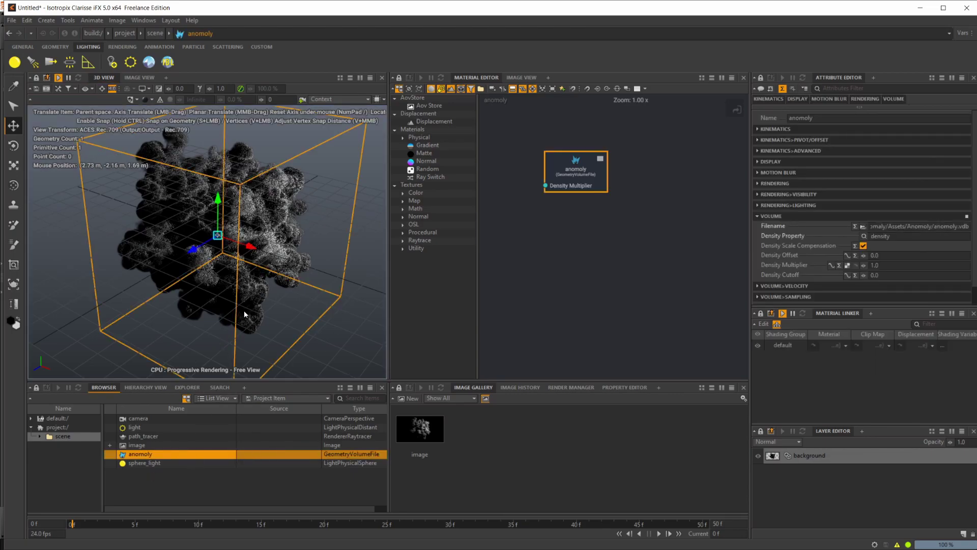
pyautogui.click(179, 477)
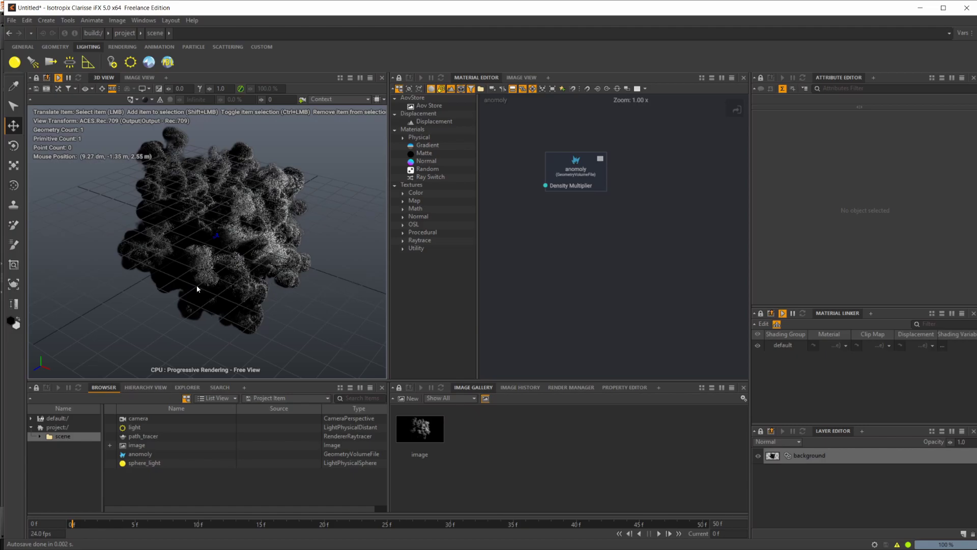
pyautogui.click(152, 454)
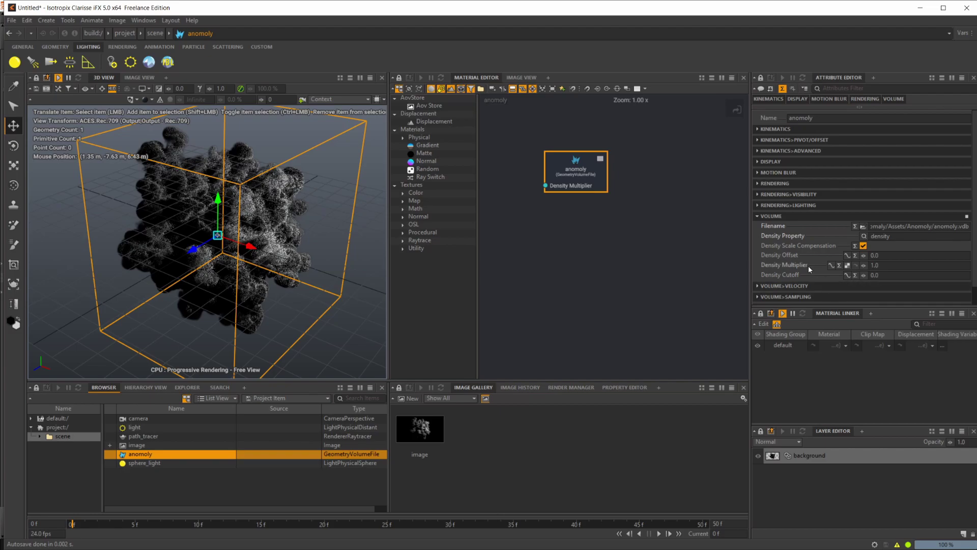
pyautogui.click(863, 236)
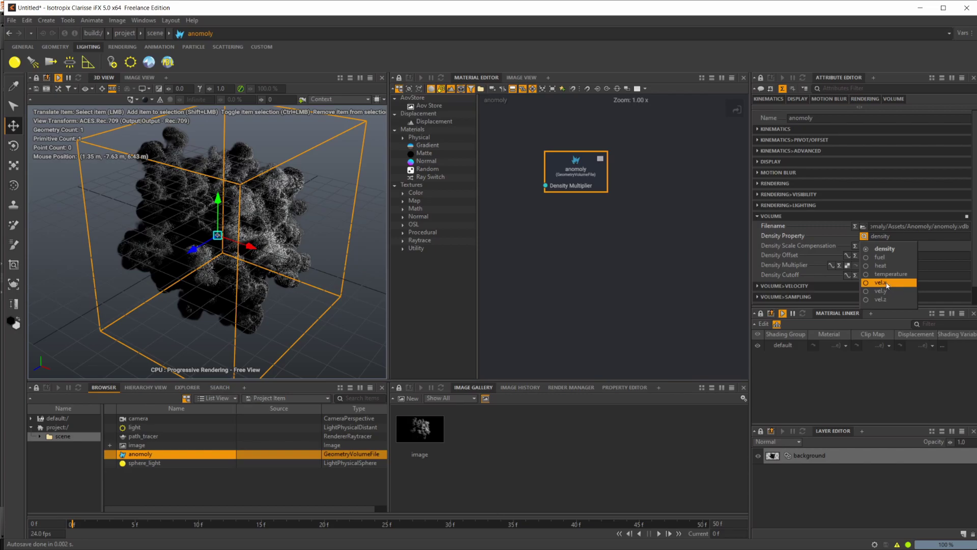
pyautogui.click(887, 273)
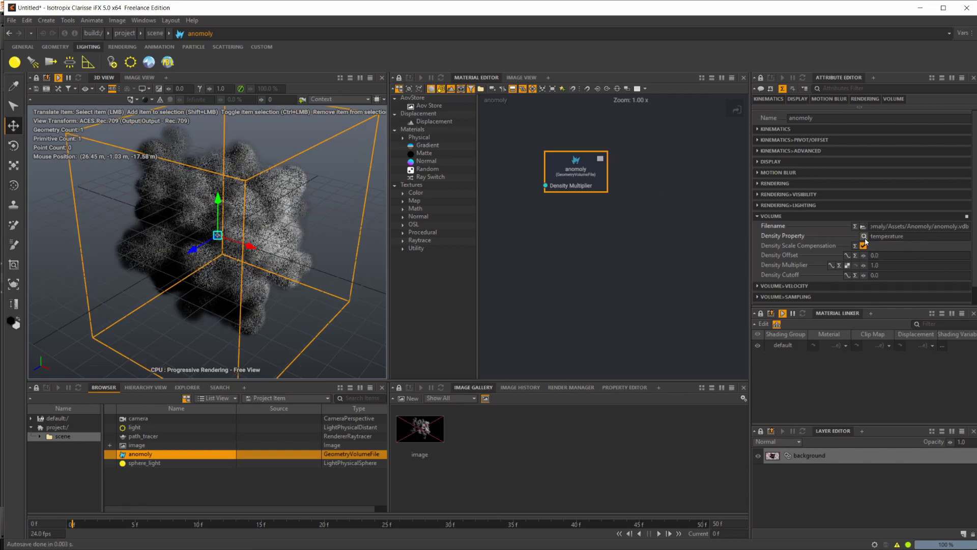
pyautogui.click(863, 236)
pyautogui.click(888, 282)
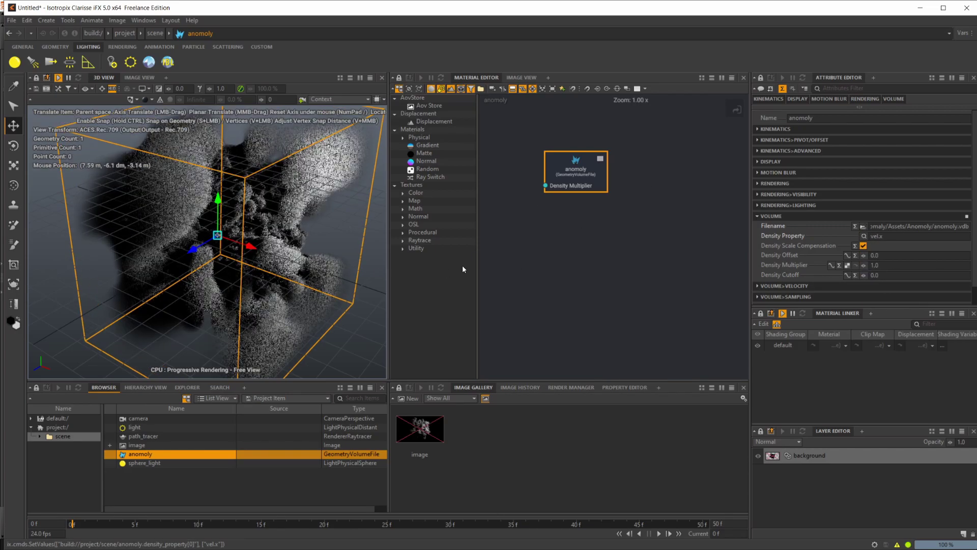
pyautogui.click(864, 236)
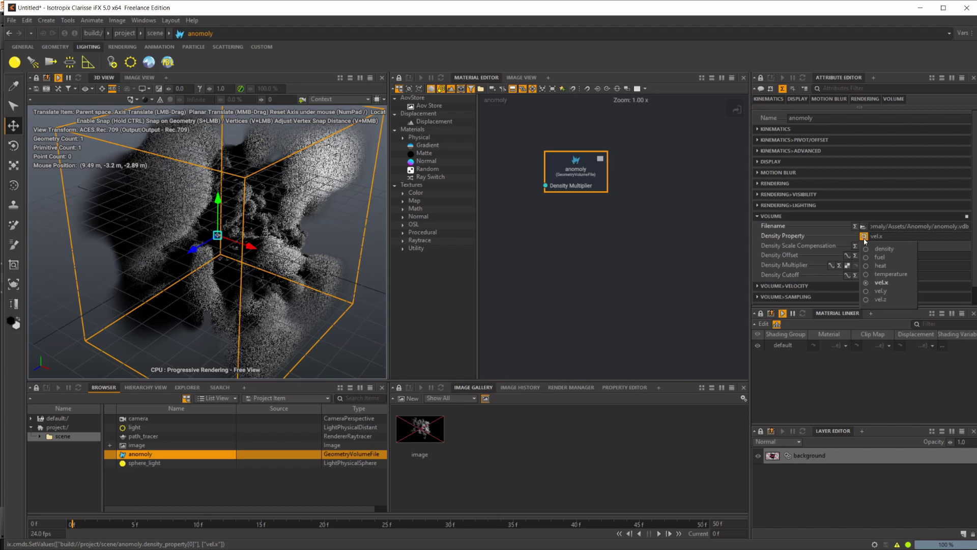
pyautogui.click(888, 248)
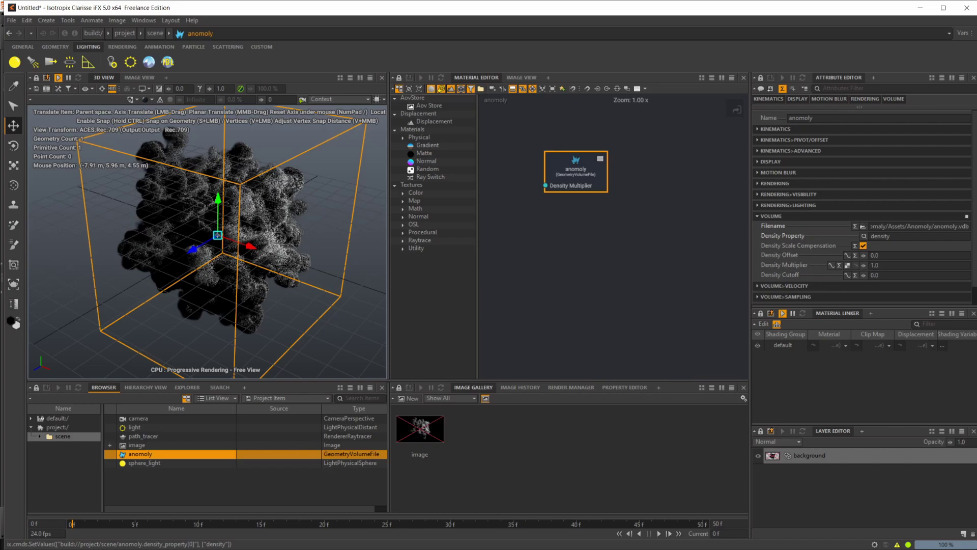
# Show the render in Image View, toggling the checkerboard background on and back off.
pyautogui.click(139, 77)
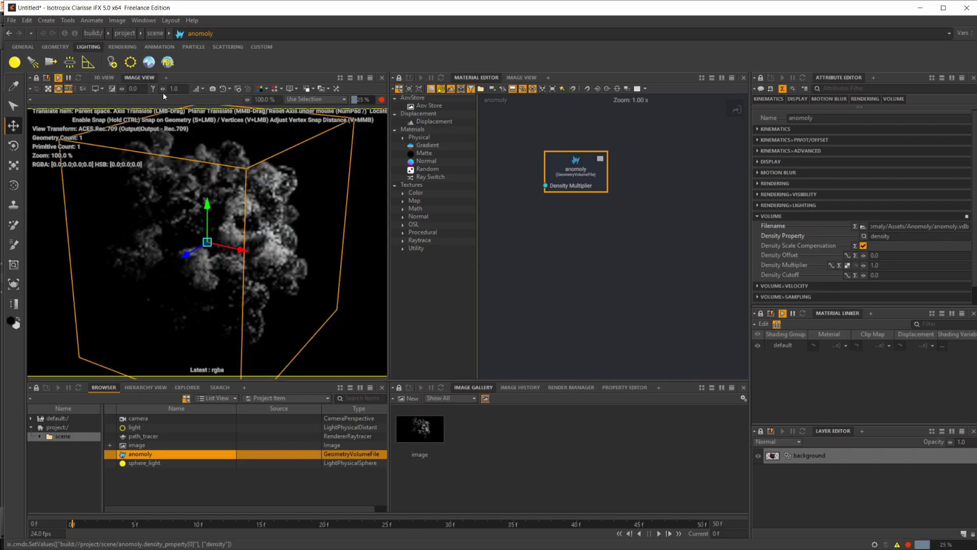
pyautogui.click(48, 89)
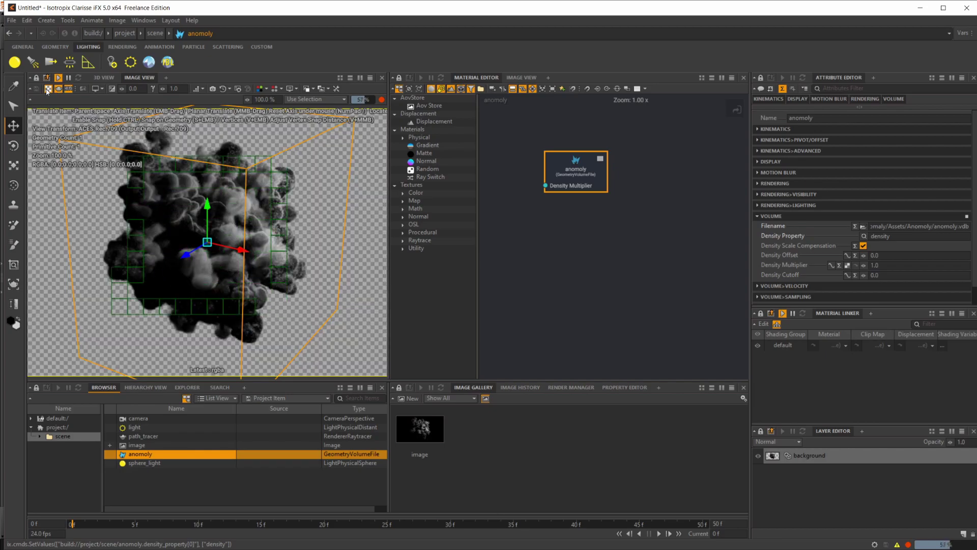
pyautogui.click(48, 88)
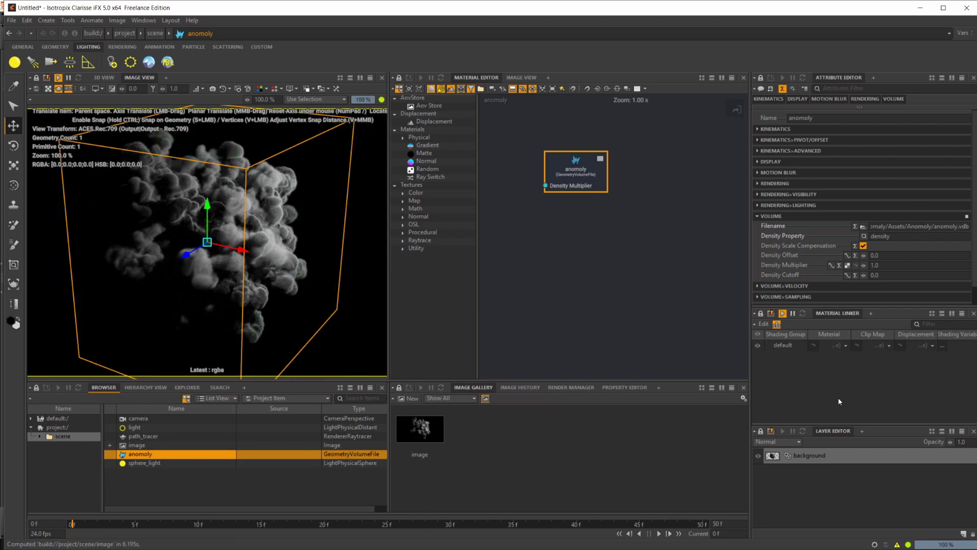
# Try anomoly Density Offset values from -1.82 to 8.74, then reset it to 0.0.
pyautogui.click(250, 483)
pyautogui.click(179, 453)
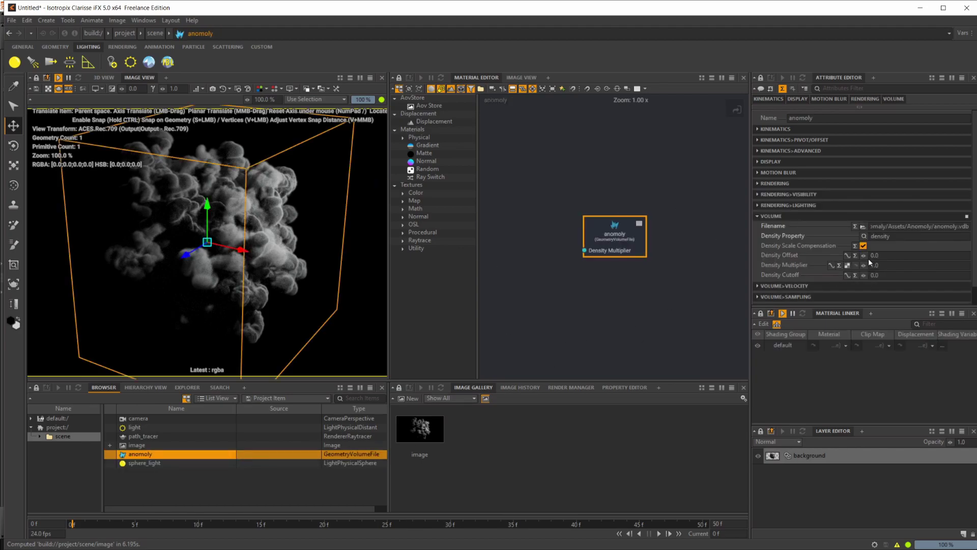
pyautogui.click(863, 256)
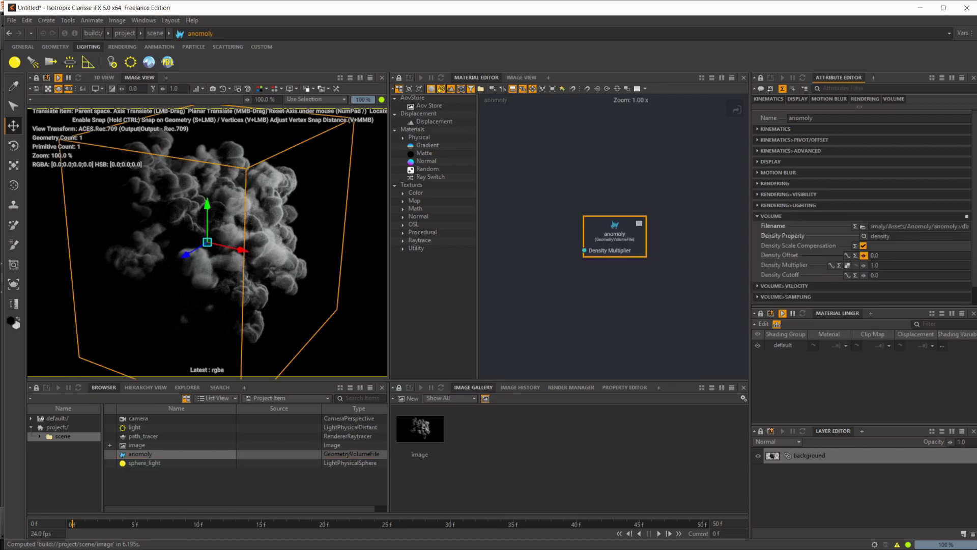
pyautogui.moveTo(863, 255)
pyautogui.mouseDown()
pyautogui.moveTo(911, 255)
pyautogui.moveTo(859, 256)
pyautogui.moveTo(890, 255)
pyautogui.moveTo(871, 255)
pyautogui.mouseUp()
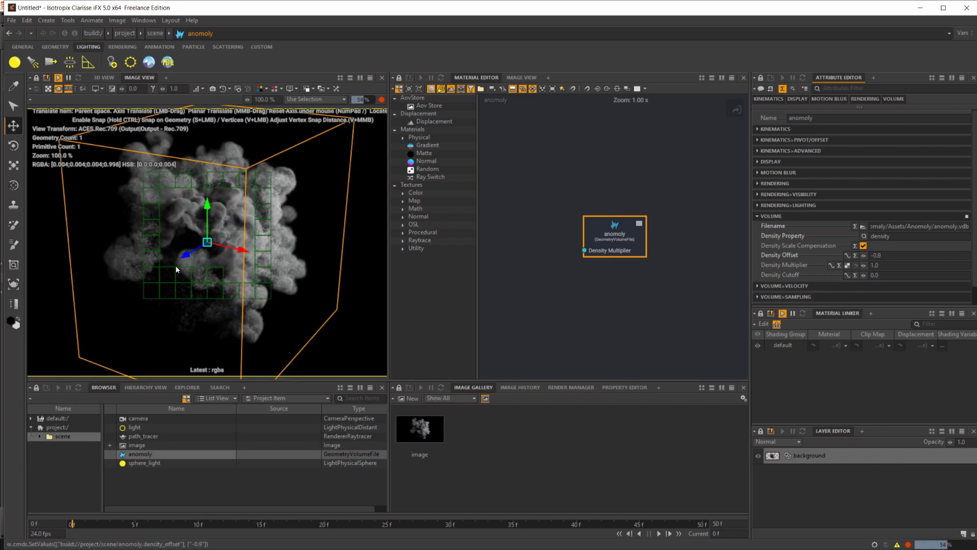
pyautogui.moveTo(864, 256)
pyautogui.mouseDown()
pyautogui.moveTo(862, 291)
pyautogui.moveTo(868, 255)
pyautogui.mouseUp()
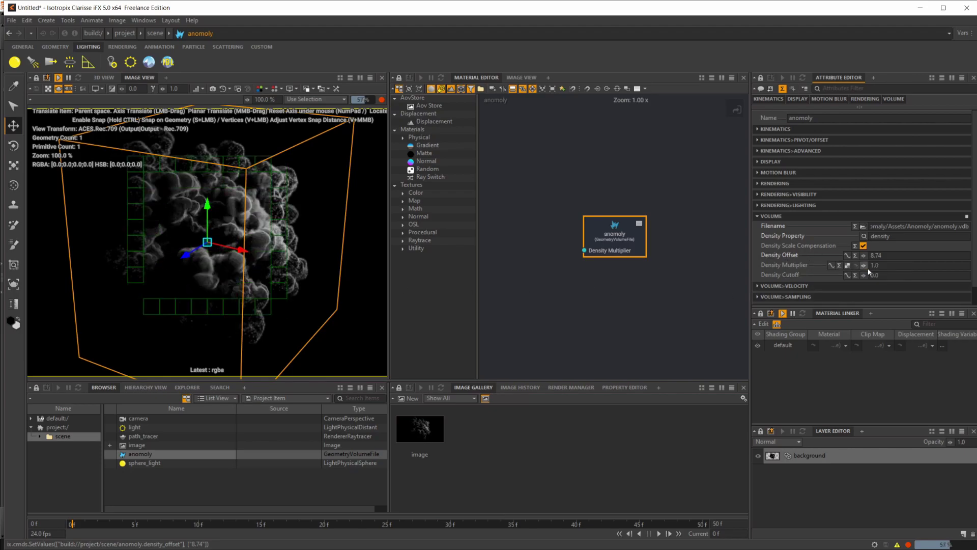
pyautogui.rightClick(769, 254)
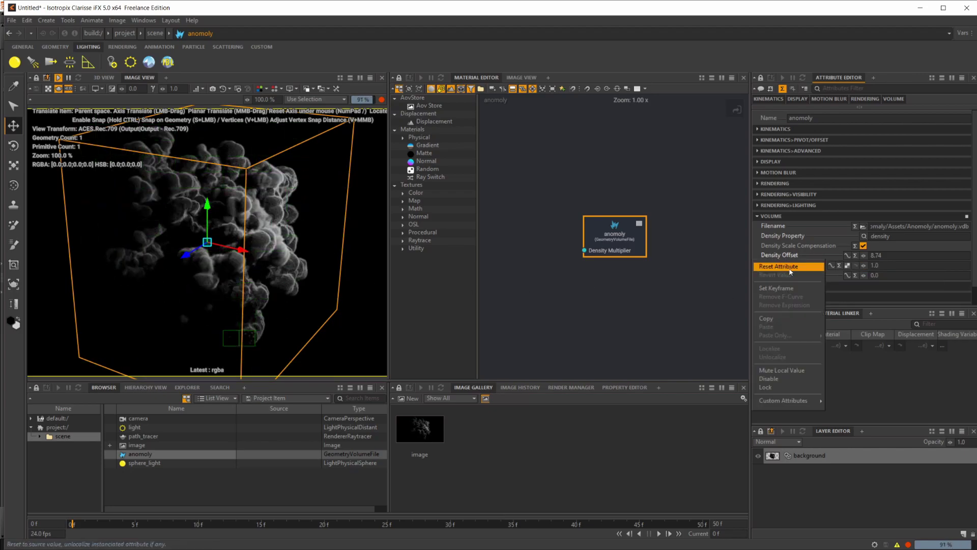
pyautogui.click(790, 269)
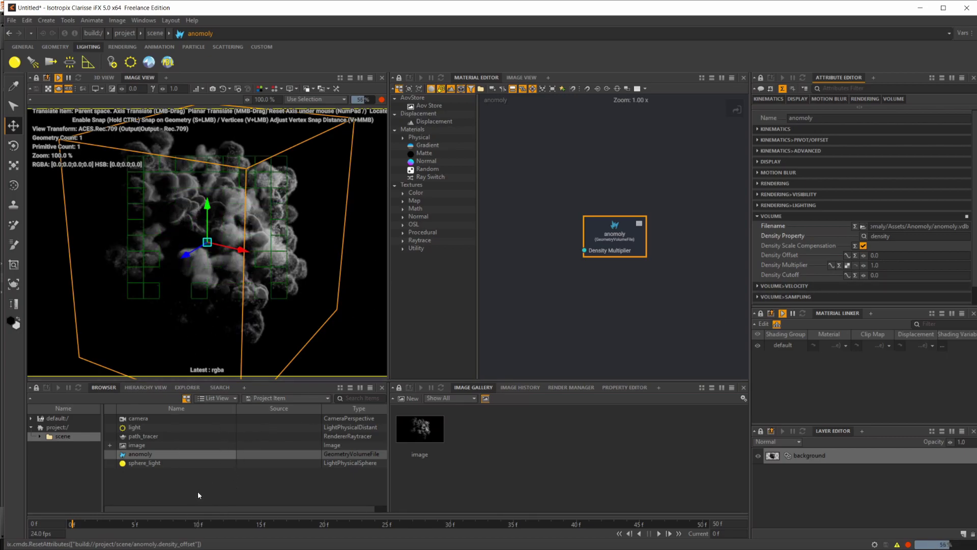
# Create a Physical Volume material named volume and assign it to the smoke.
pyautogui.rightClick(200, 453)
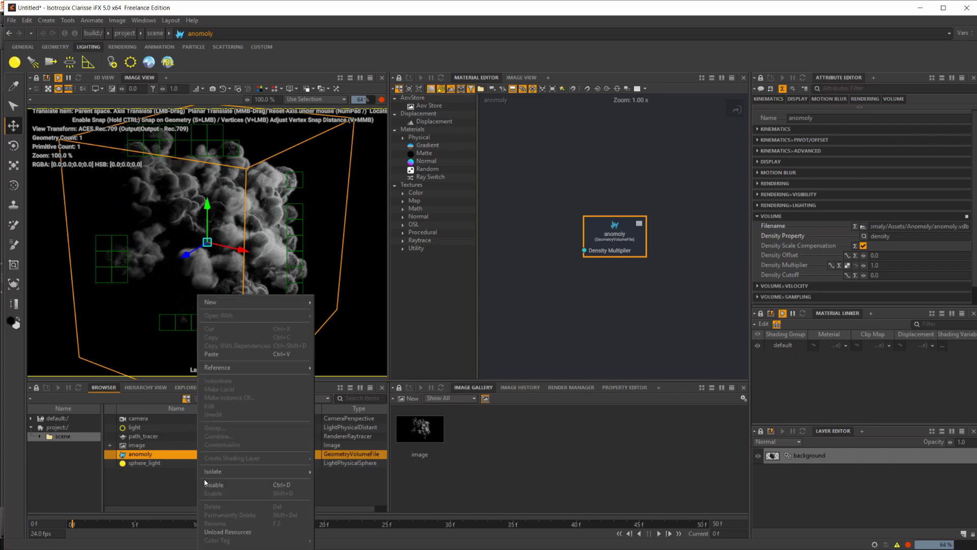
pyautogui.write('vol')
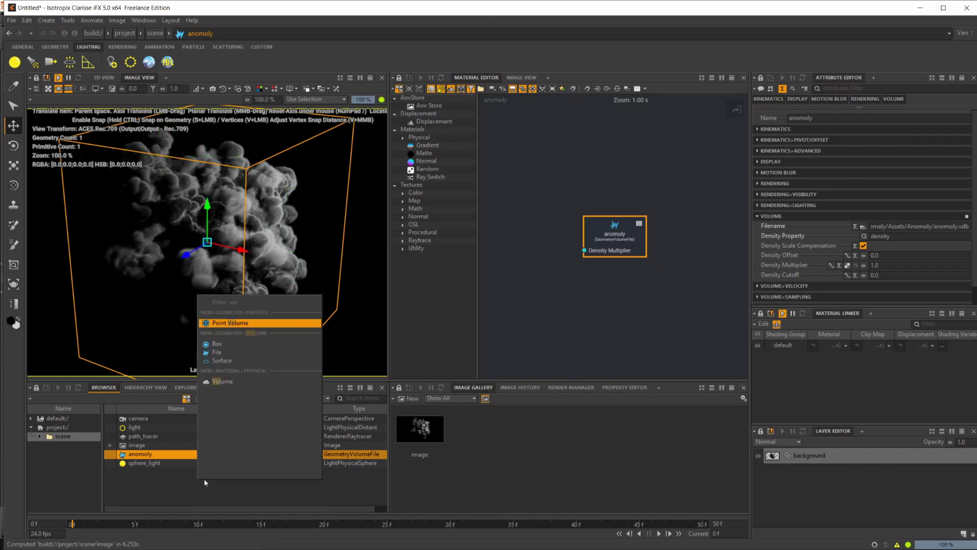
pyautogui.click(241, 381)
pyautogui.moveTo(163, 475); pyautogui.dragTo(203, 285)
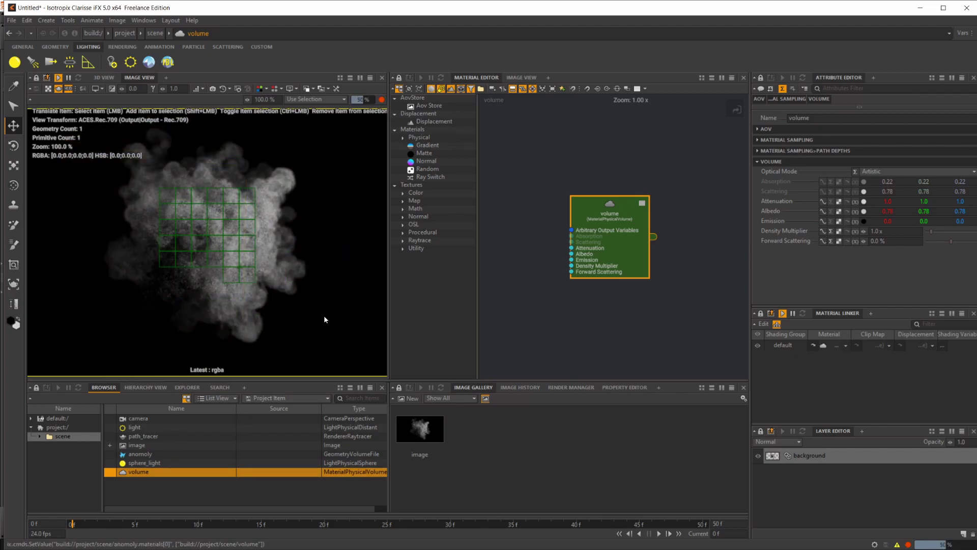
# Set the anomoly volume's Density Offset to 1.0.
pyautogui.click(150, 456)
pyautogui.moveTo(863, 255); pyautogui.dragTo(863, 260)
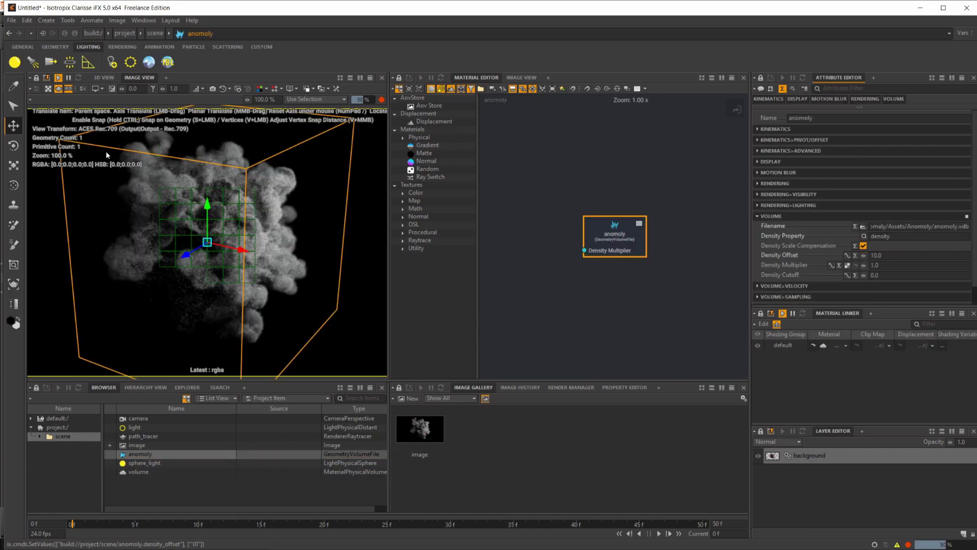
pyautogui.click(768, 253)
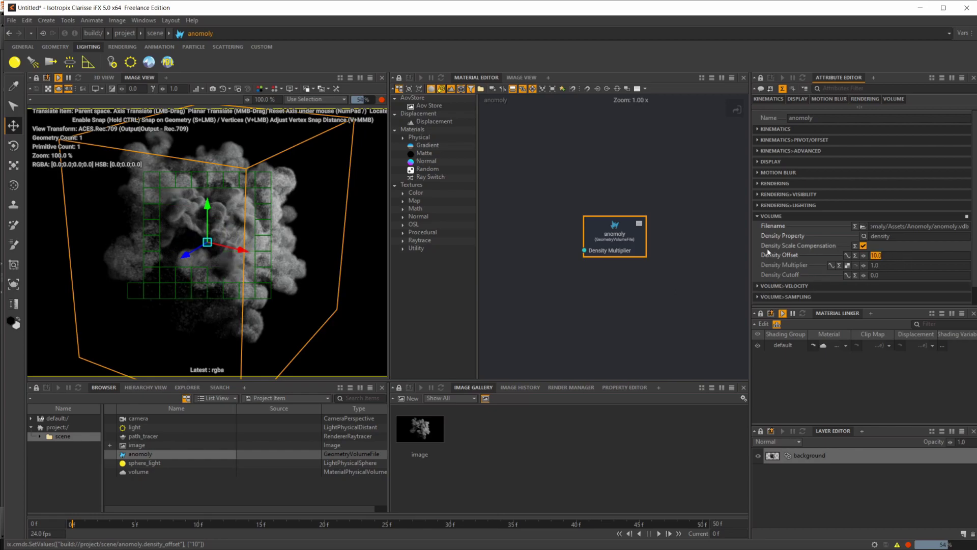
pyautogui.write('1')
pyautogui.press('Return')
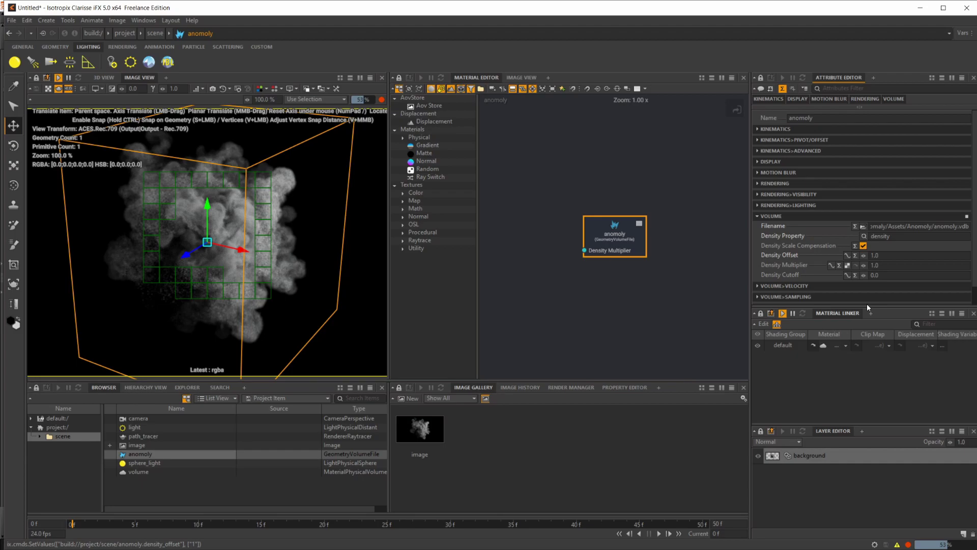
pyautogui.click(145, 472)
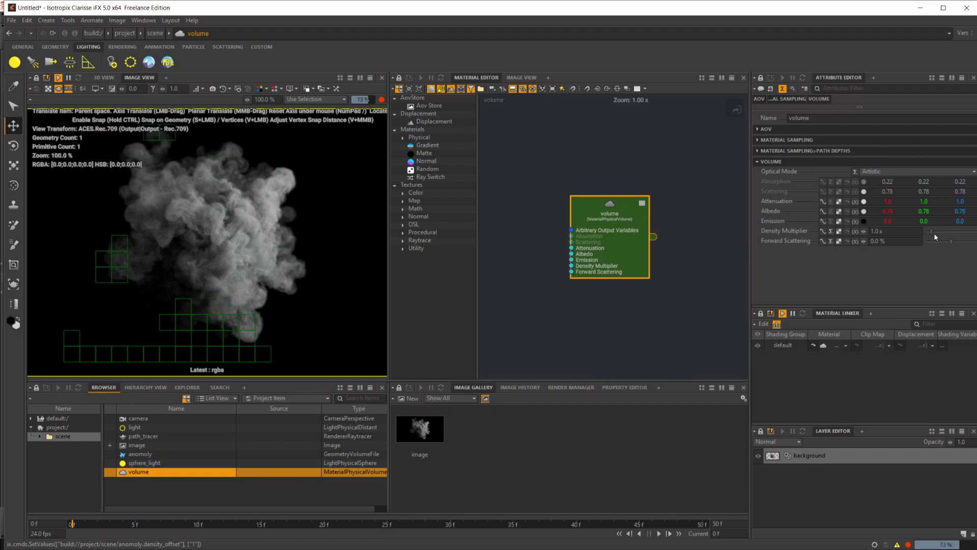
pyautogui.moveTo(937, 232); pyautogui.dragTo(972, 232)
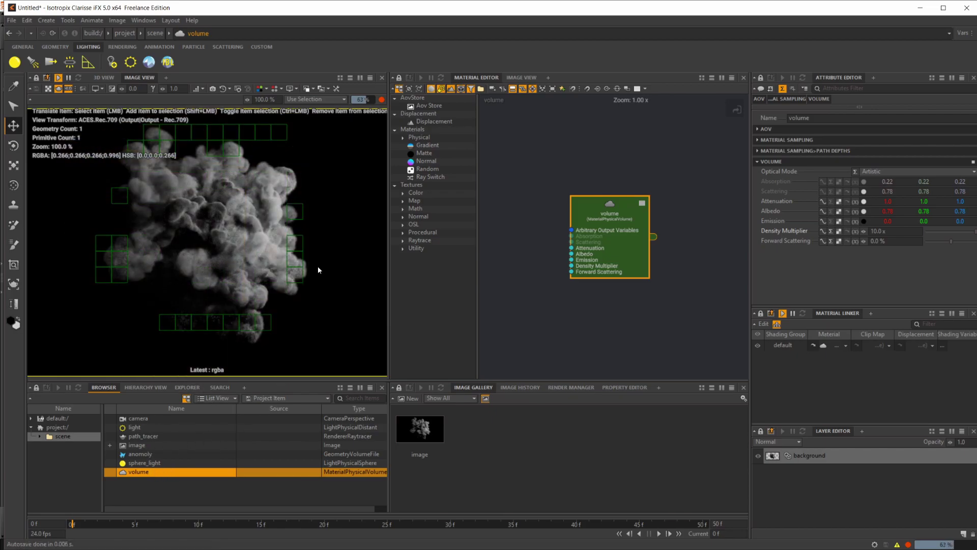
pyautogui.click(878, 231)
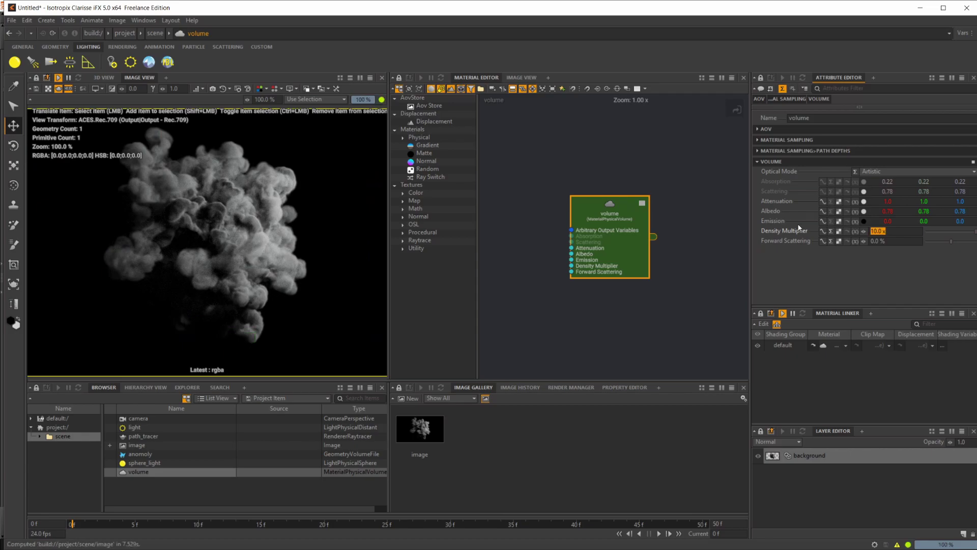
pyautogui.write('1')
pyautogui.press('Return')
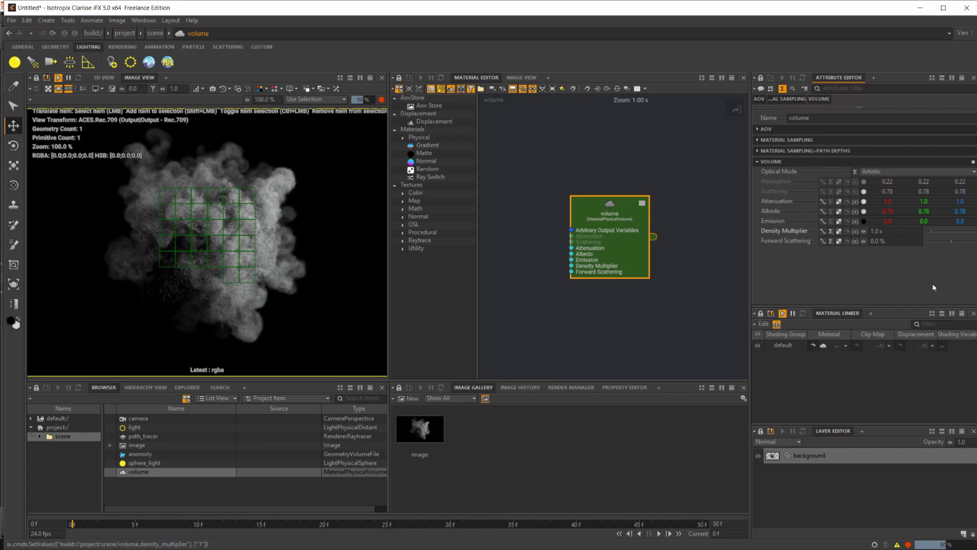
# Switch the volume material's Optical Mode to Physicist, enabling Absorption and Scattering.
pyautogui.click(888, 172)
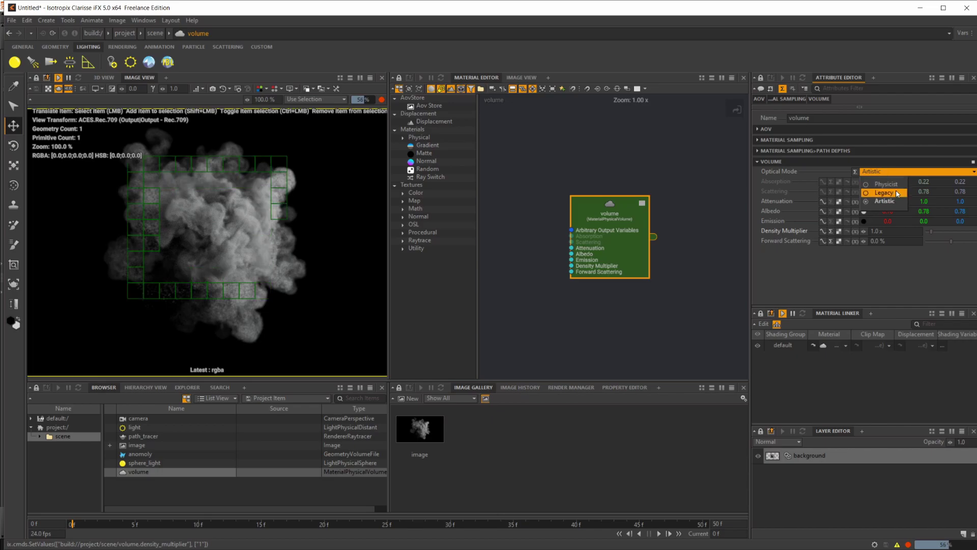
pyautogui.click(896, 184)
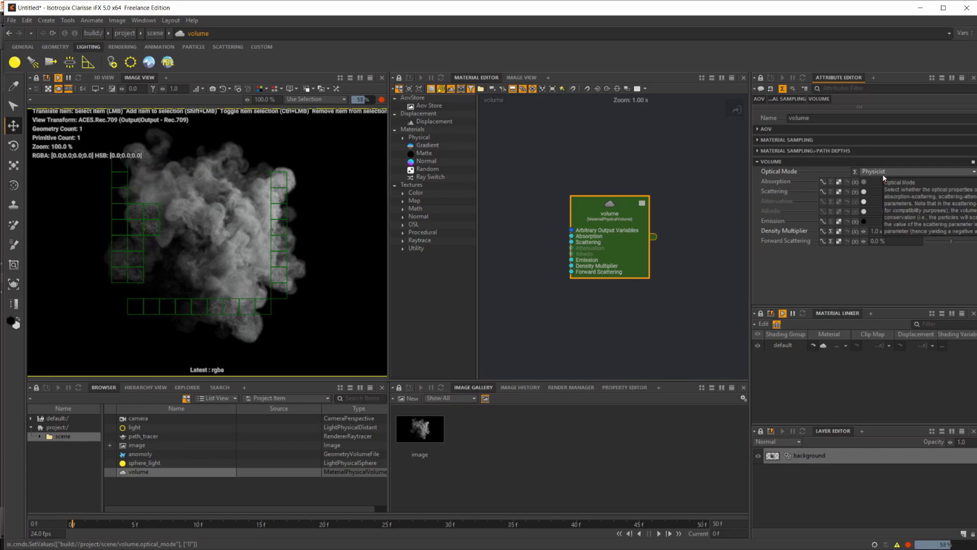
pyautogui.click(866, 171)
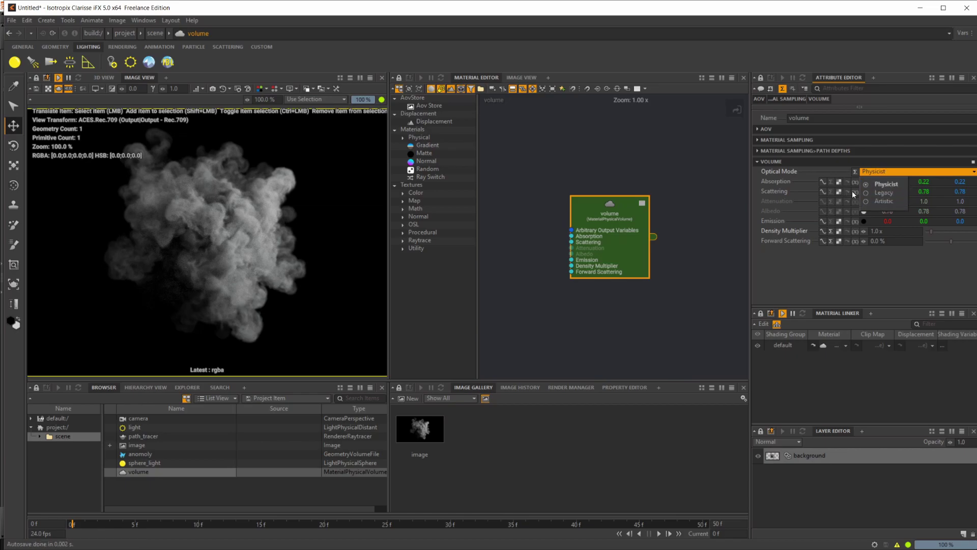
pyautogui.click(855, 280)
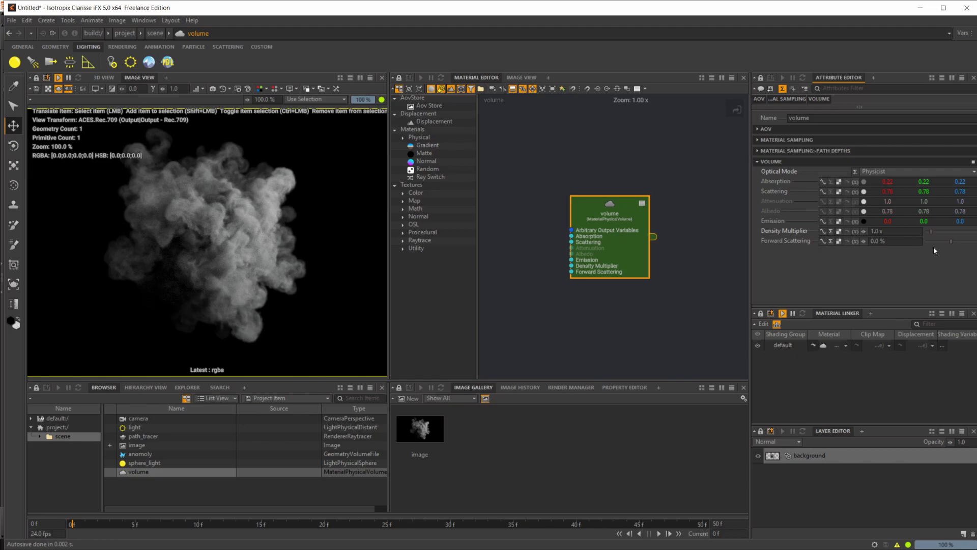
pyautogui.moveTo(953, 242); pyautogui.dragTo(973, 250)
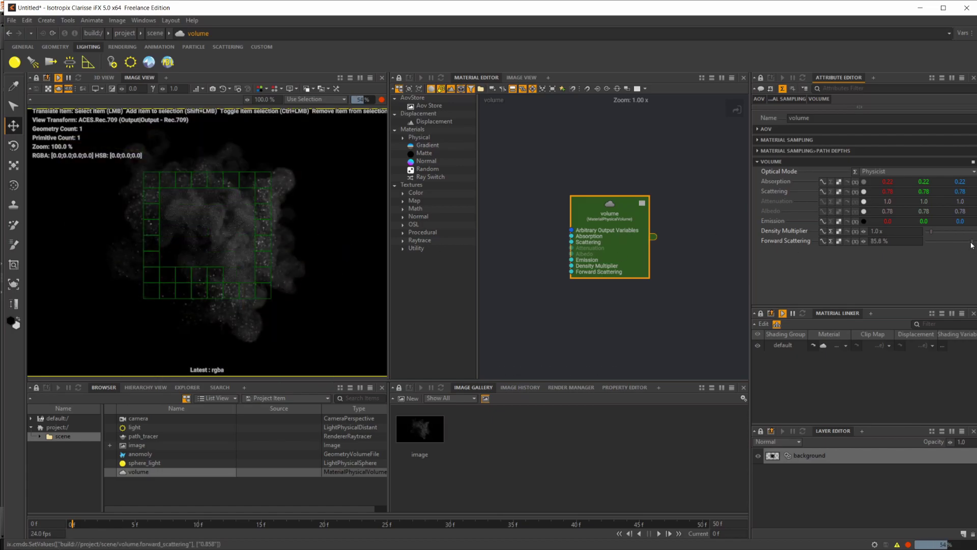
pyautogui.moveTo(972, 243); pyautogui.dragTo(945, 243)
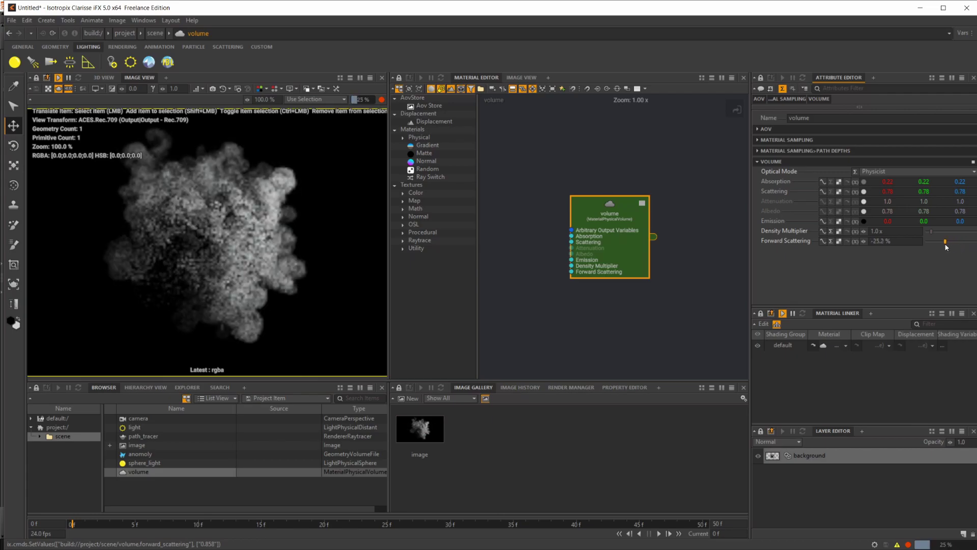
pyautogui.click(141, 472)
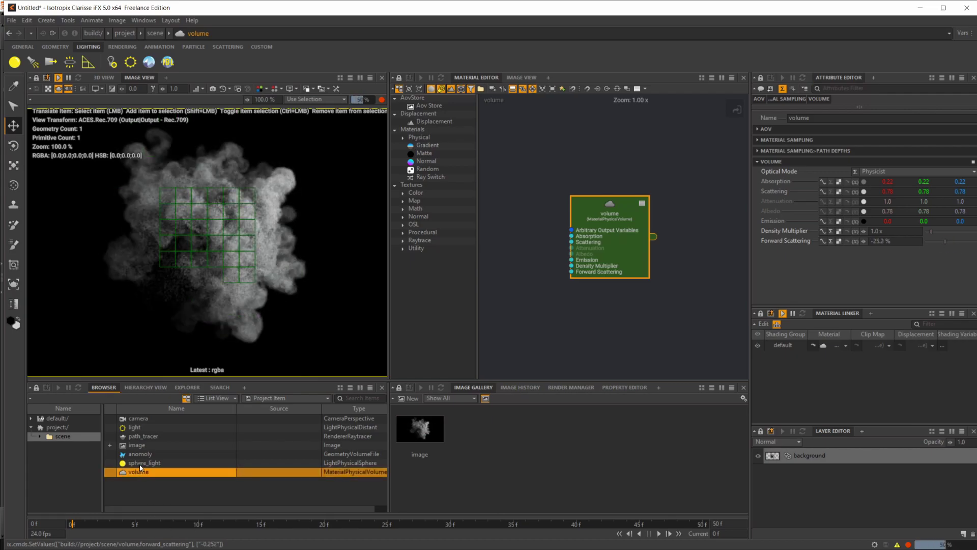
pyautogui.click(140, 463)
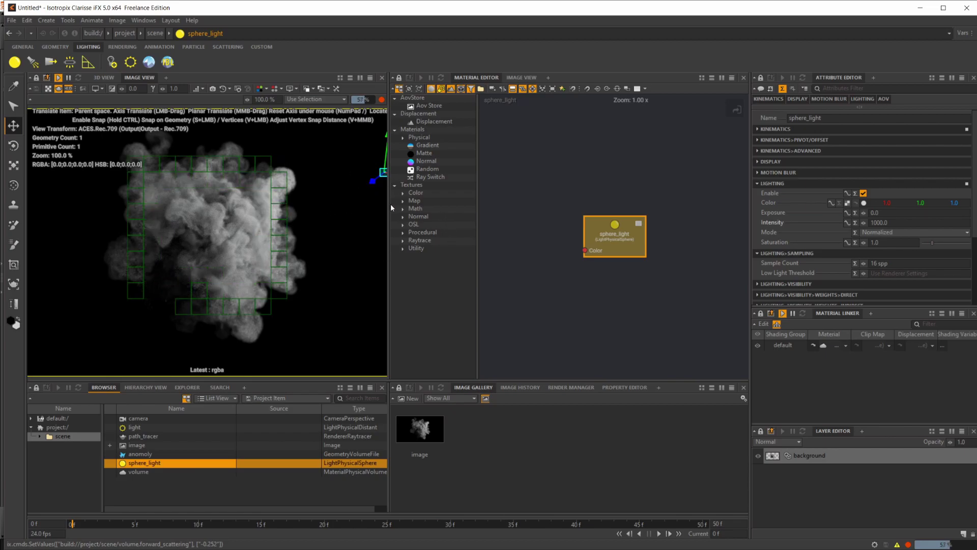
pyautogui.click(148, 472)
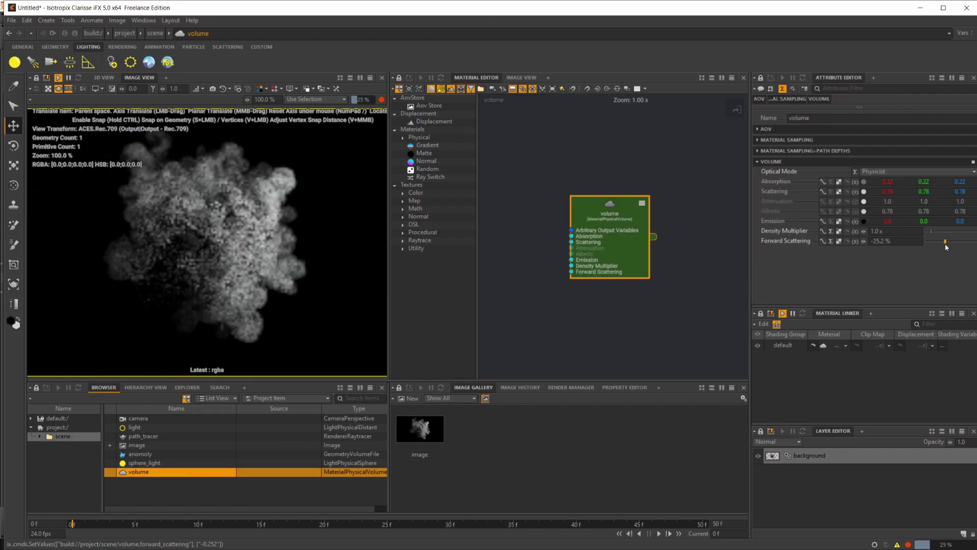
pyautogui.moveTo(945, 244); pyautogui.dragTo(923, 246)
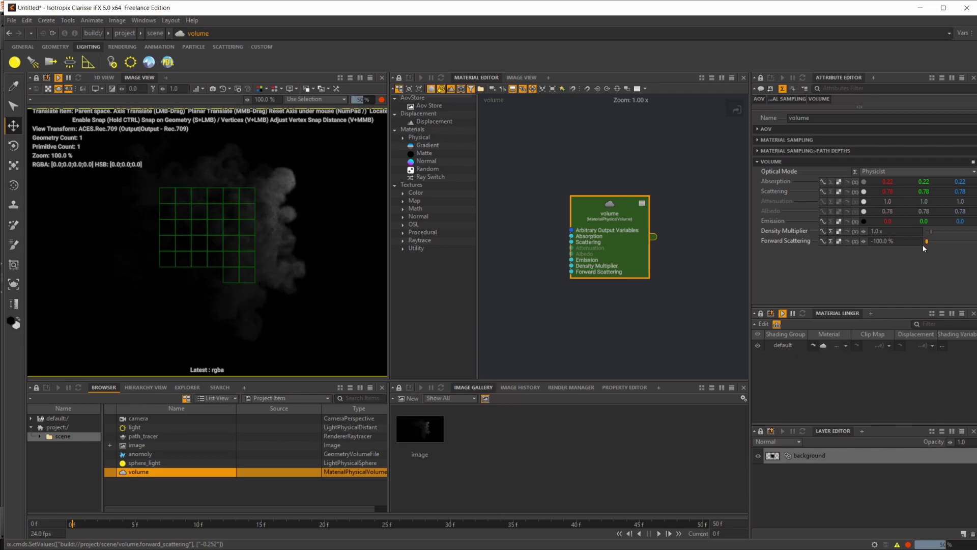
pyautogui.moveTo(923, 245)
pyautogui.mouseDown()
pyautogui.moveTo(933, 246)
pyautogui.moveTo(920, 251)
pyautogui.mouseUp()
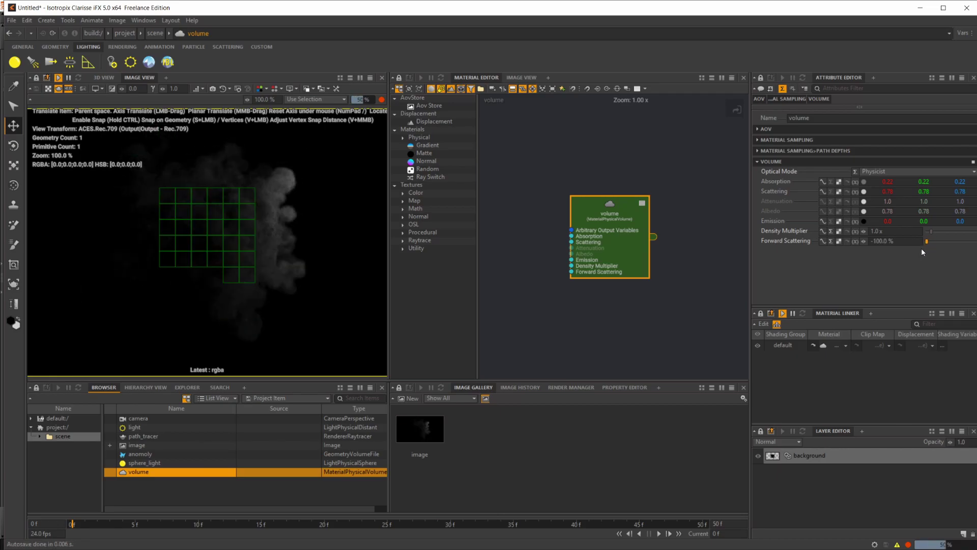
pyautogui.moveTo(922, 249); pyautogui.dragTo(927, 247)
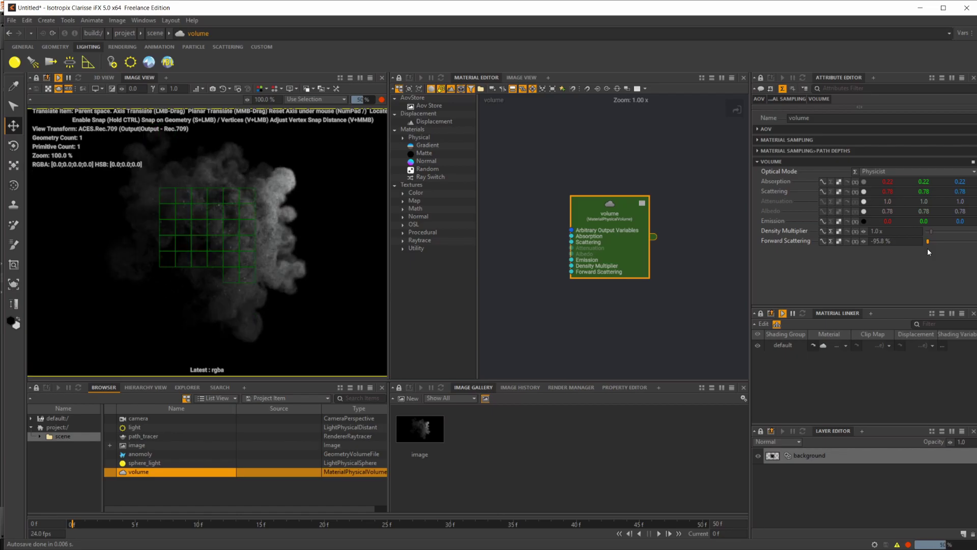
pyautogui.moveTo(927, 248); pyautogui.dragTo(935, 252)
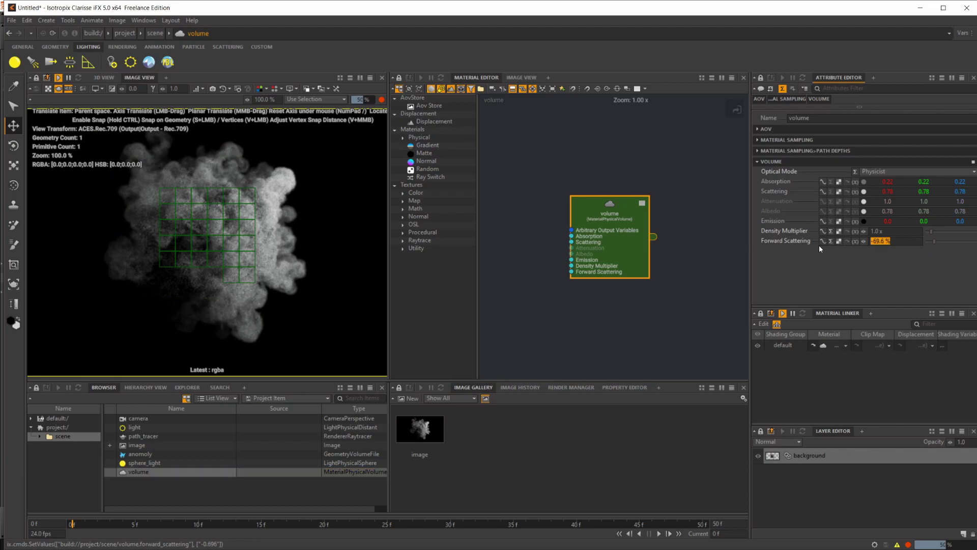
pyautogui.press('Return')
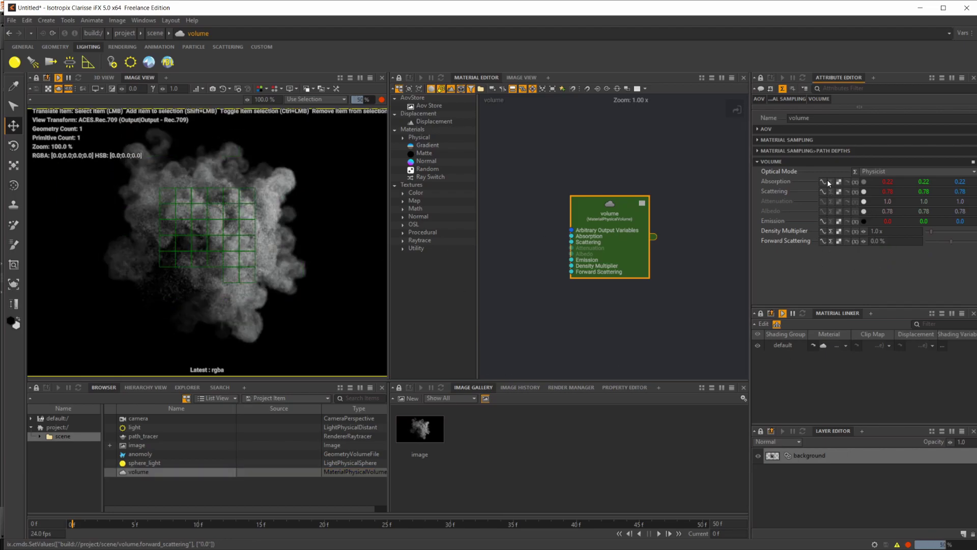
# Set the Scattering colour to pure white (1.0, 1.0, 1.0), leaving Absorption unchanged.
pyautogui.click(863, 182)
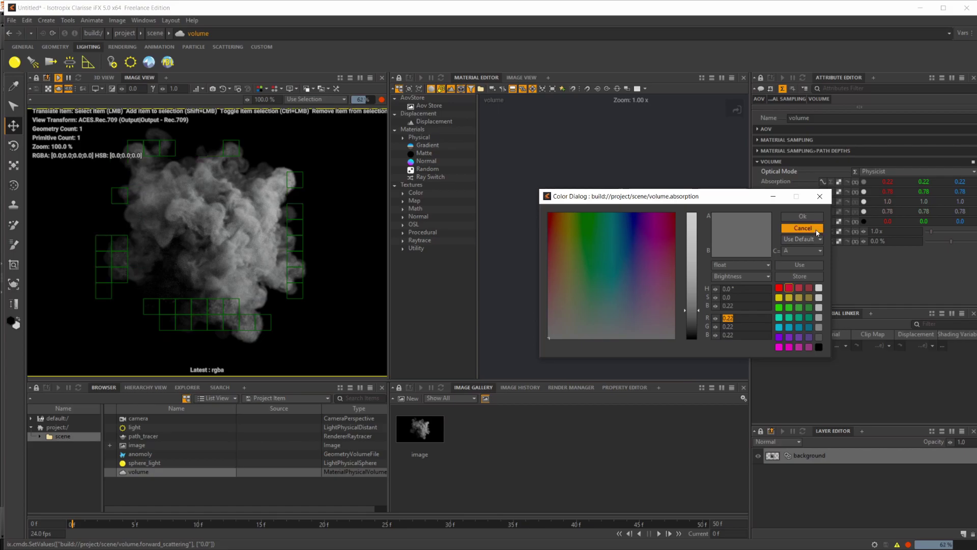
pyautogui.click(801, 227)
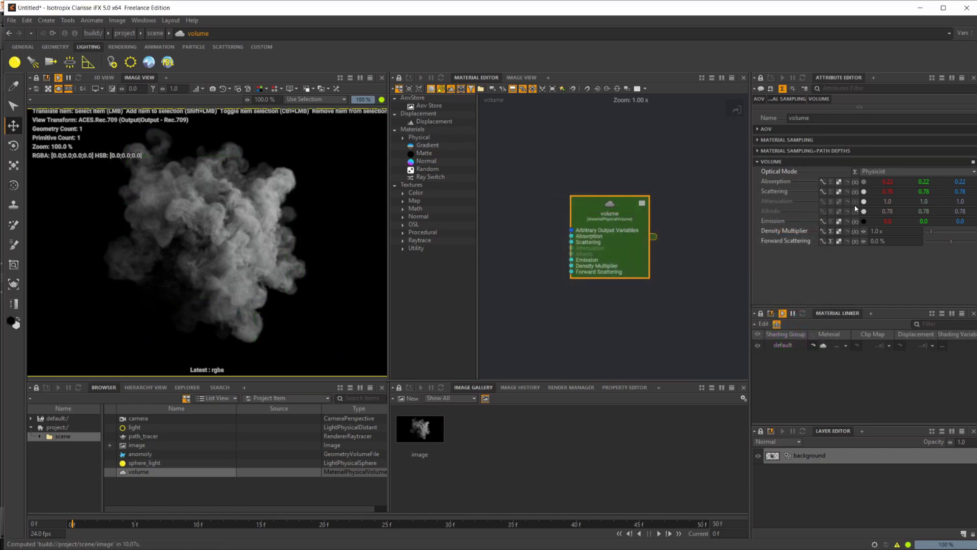
pyautogui.click(863, 191)
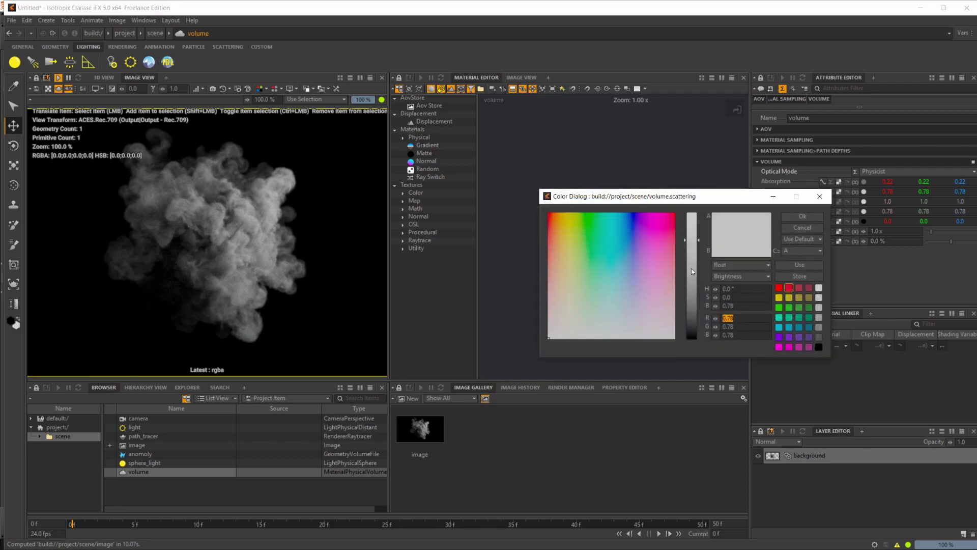
pyautogui.moveTo(691, 268); pyautogui.dragTo(697, 215)
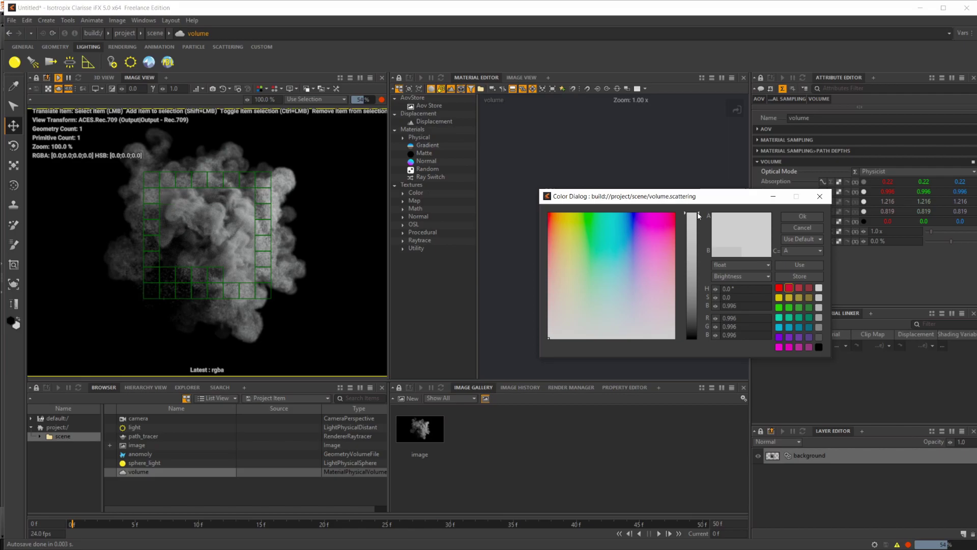
pyautogui.moveTo(693, 215); pyautogui.dragTo(714, 178)
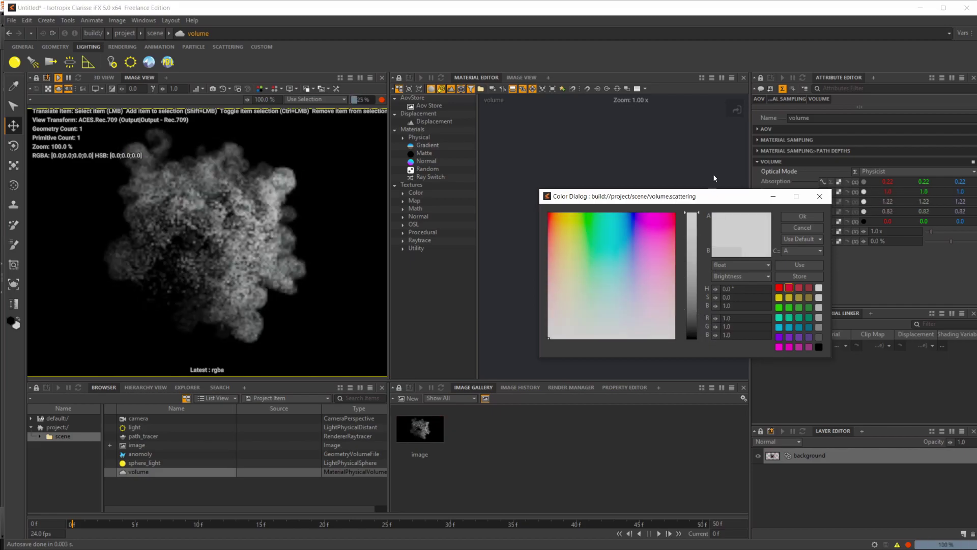
pyautogui.click(802, 217)
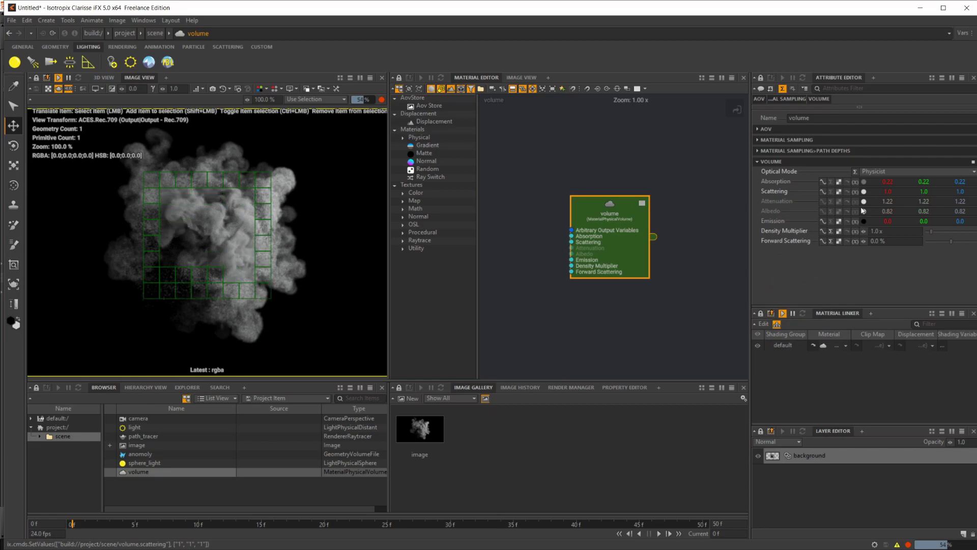
# Pick a green Absorption colour (0.153, 0.773, 0.052) in the Color Dialog.
pyautogui.click(864, 182)
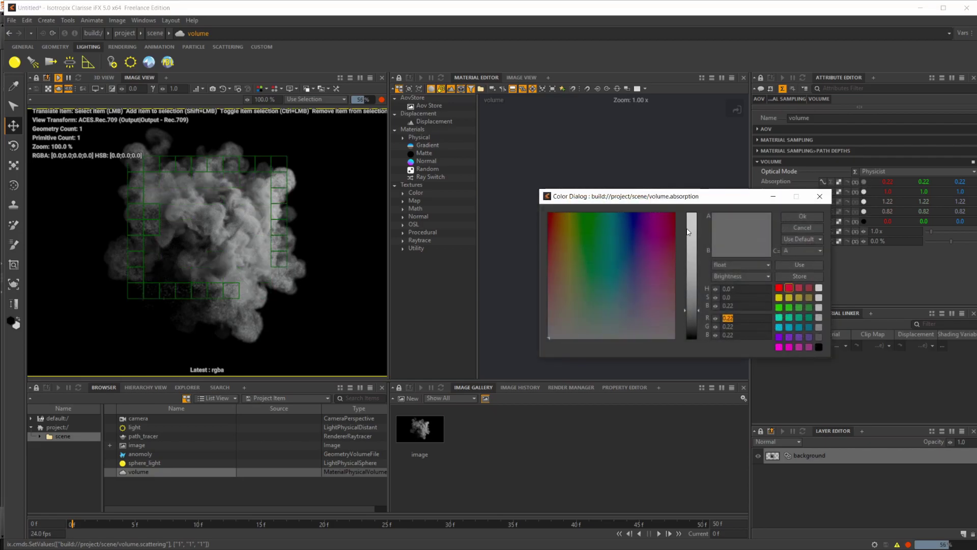
pyautogui.moveTo(698, 295); pyautogui.dragTo(701, 341)
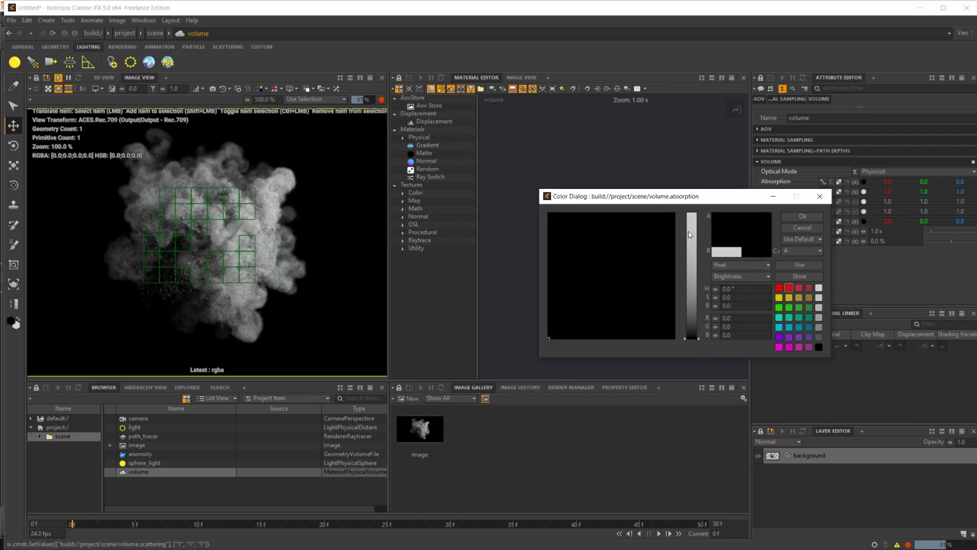
pyautogui.moveTo(692, 338); pyautogui.dragTo(692, 241)
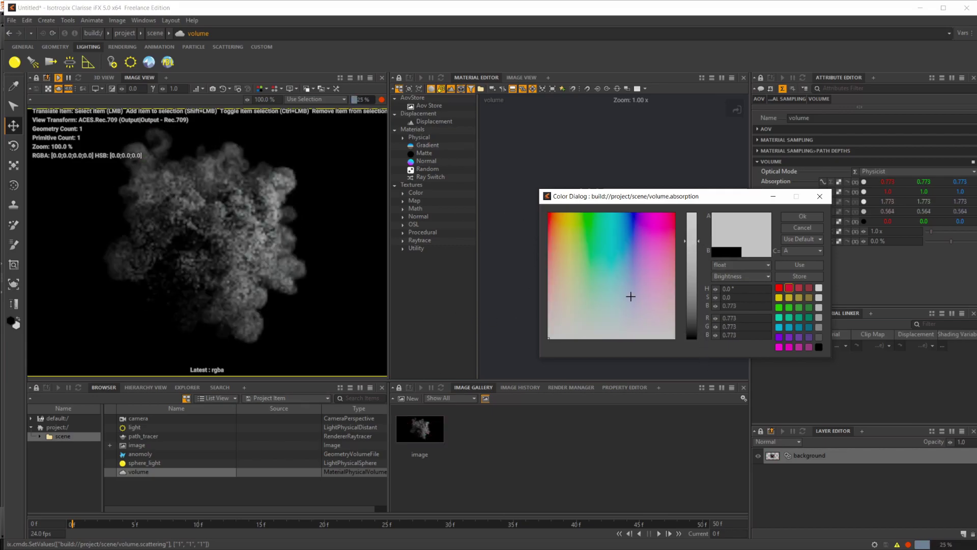
pyautogui.click(625, 225)
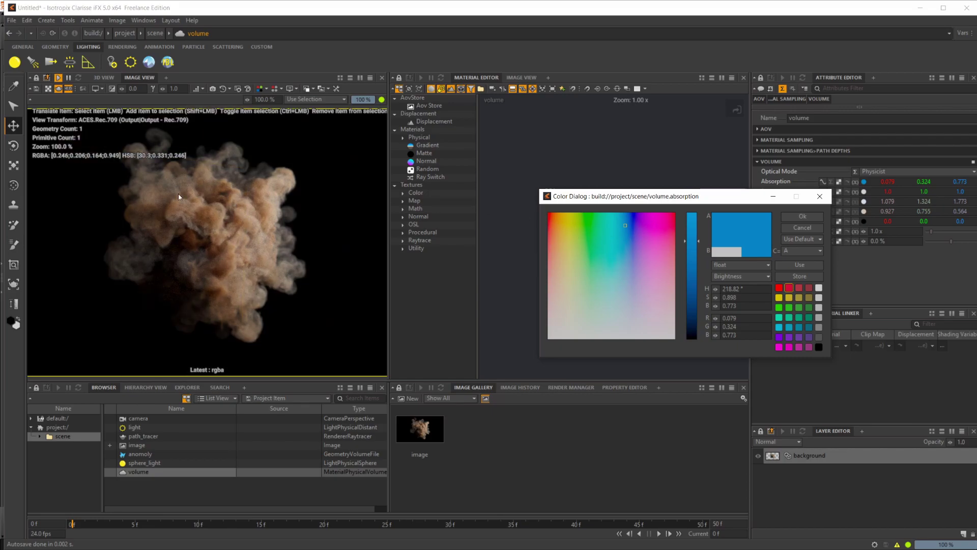
pyautogui.moveTo(639, 227); pyautogui.dragTo(530, 229)
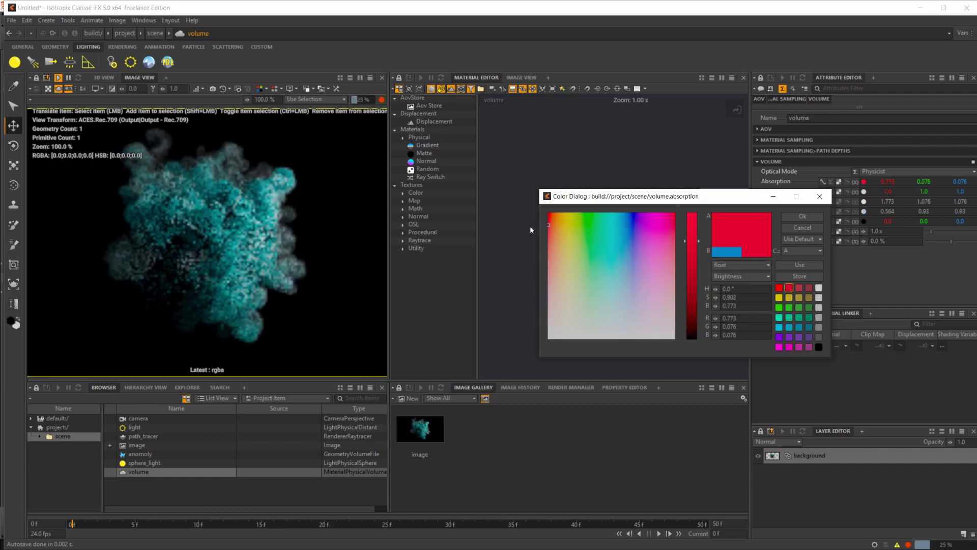
pyautogui.click(556, 225)
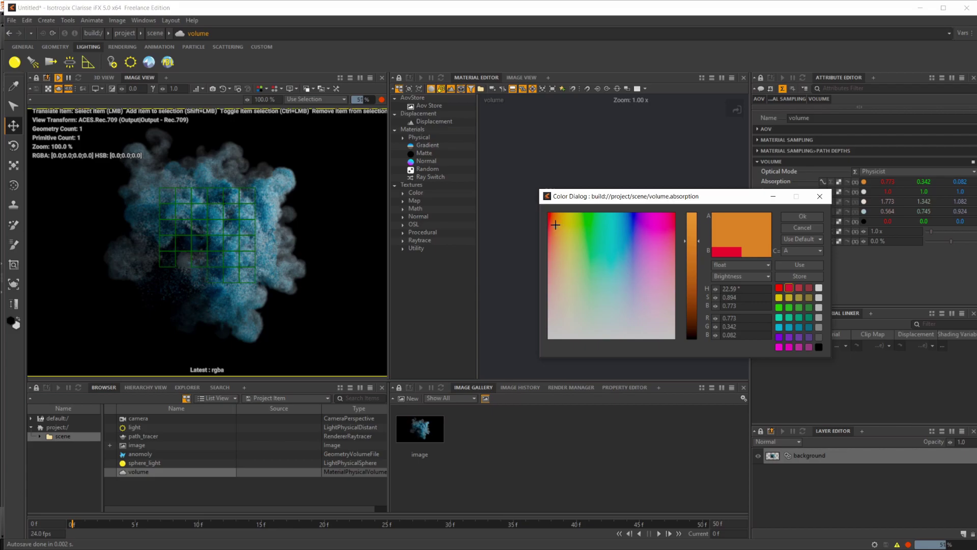
pyautogui.moveTo(555, 224); pyautogui.dragTo(586, 220)
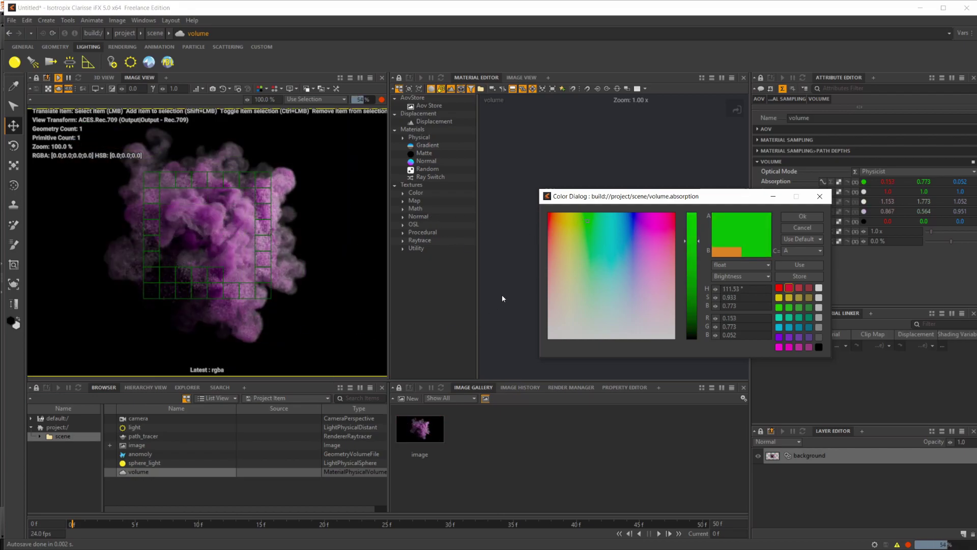
# Apply the green absorption and set Scattering to yellow-green (0.574, 1.0, 0.196).
pyautogui.click(802, 216)
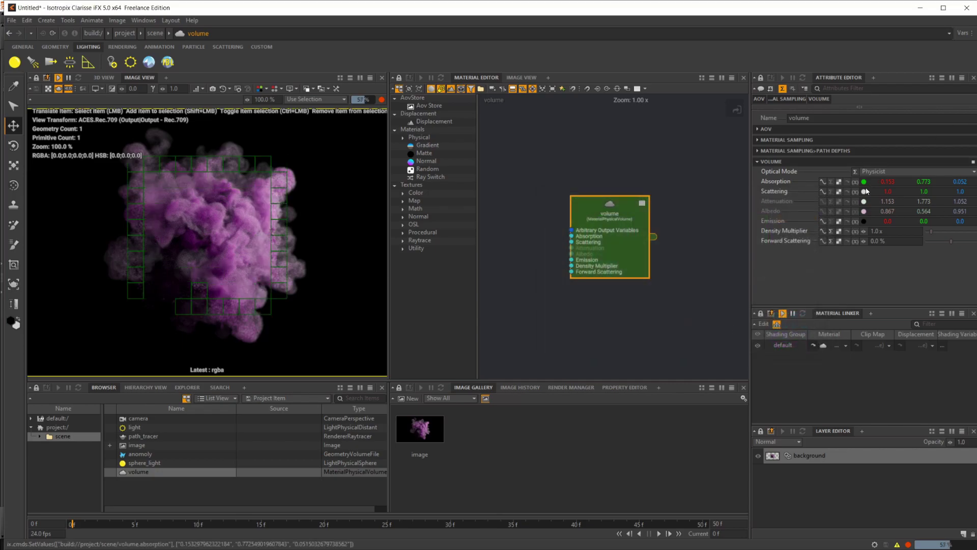
pyautogui.click(863, 191)
pyautogui.moveTo(636, 234); pyautogui.dragTo(580, 237)
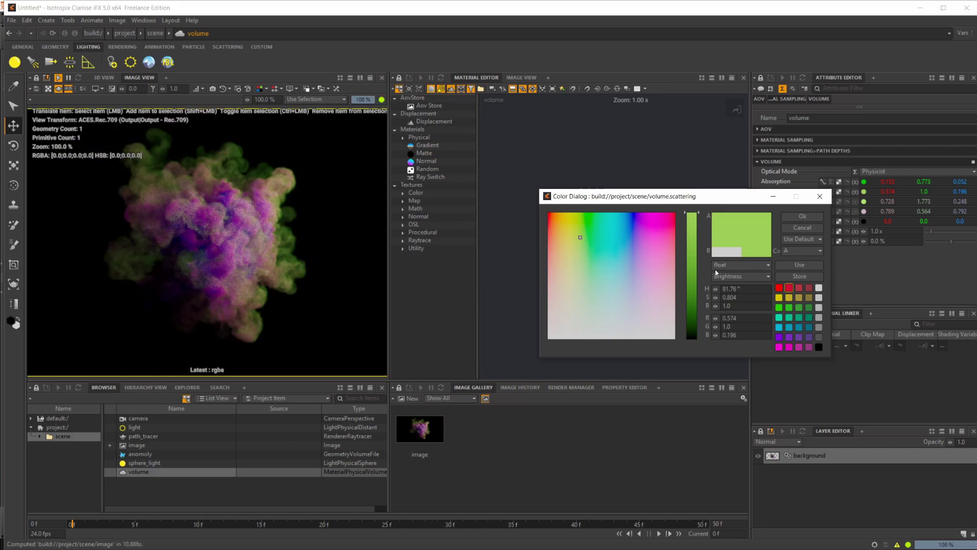
pyautogui.click(802, 217)
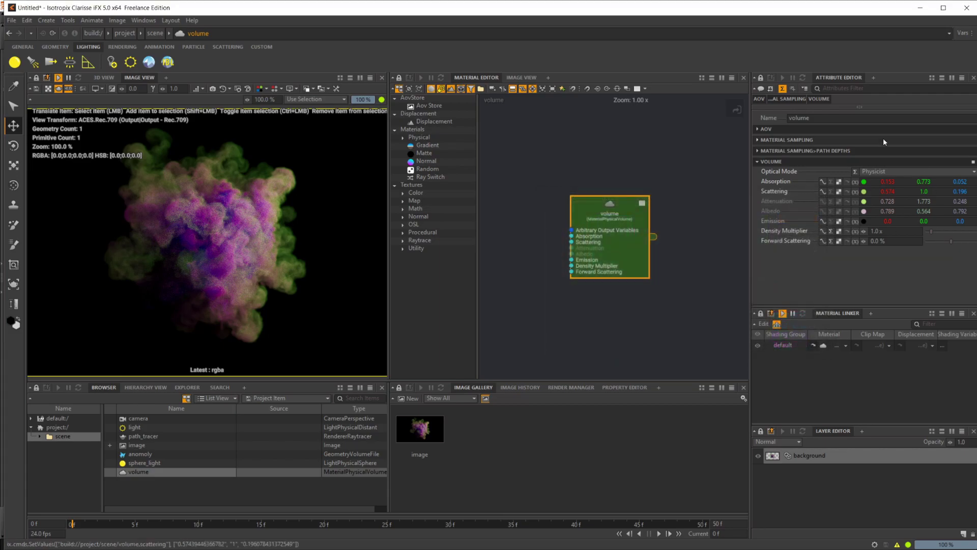
# Switch to Artistic optical mode and set Attenuation to lilac blue (0.345, 0.376, 1.0).
pyautogui.click(907, 172)
pyautogui.click(875, 202)
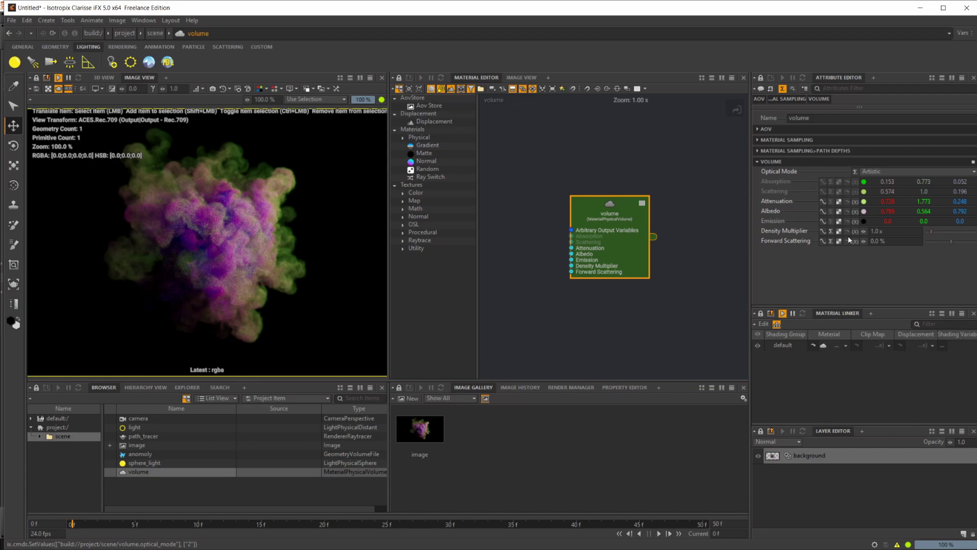
pyautogui.click(864, 202)
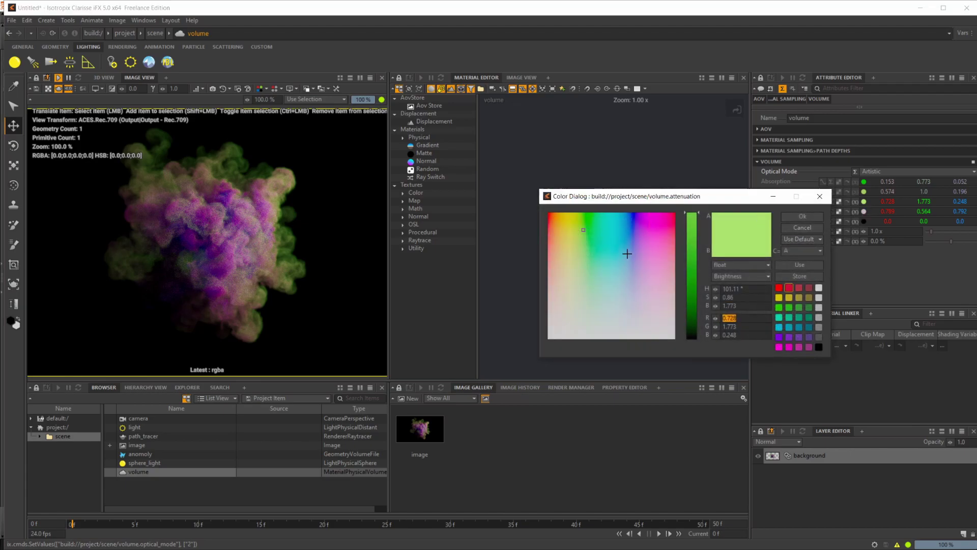
pyautogui.moveTo(610, 233); pyautogui.dragTo(632, 255)
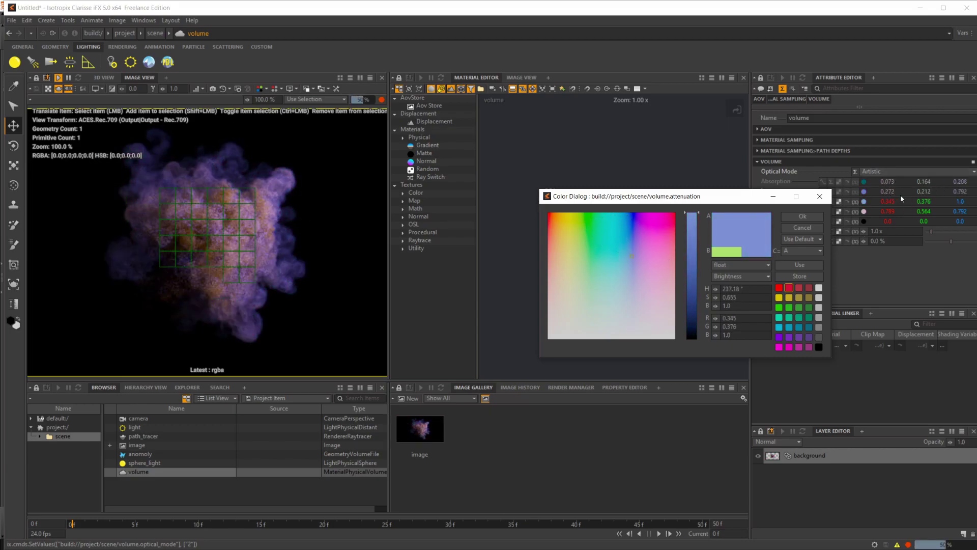
pyautogui.click(803, 216)
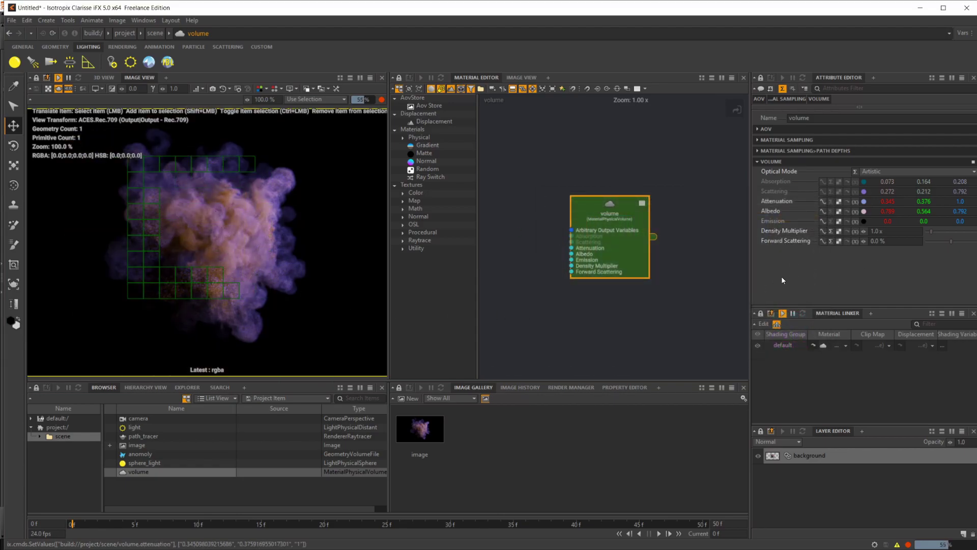
# Try a purple Attenuation, then set Albedo to neutral grey 0.792.
pyautogui.click(863, 202)
pyautogui.moveTo(610, 277); pyautogui.dragTo(642, 195)
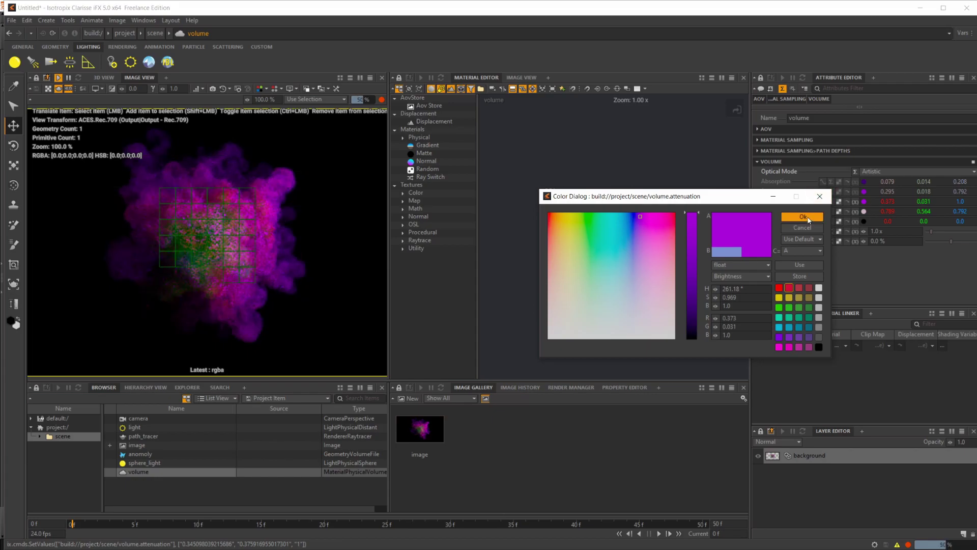
pyautogui.click(802, 216)
pyautogui.click(863, 211)
pyautogui.moveTo(610, 286); pyautogui.dragTo(571, 338)
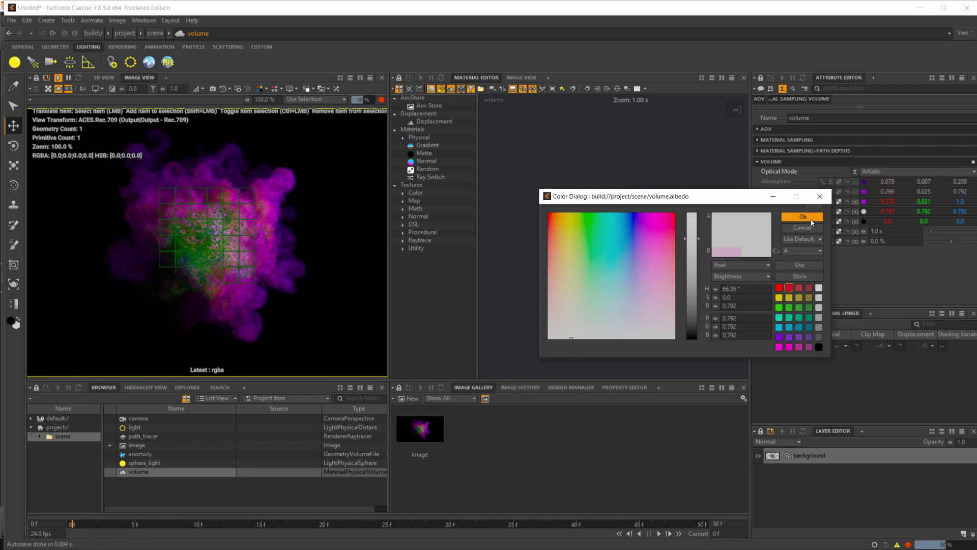
pyautogui.click(803, 217)
# Change Attenuation to cyan (0.357, 1.0, 0.871).
pyautogui.click(863, 202)
pyautogui.moveTo(630, 290); pyautogui.dragTo(609, 258)
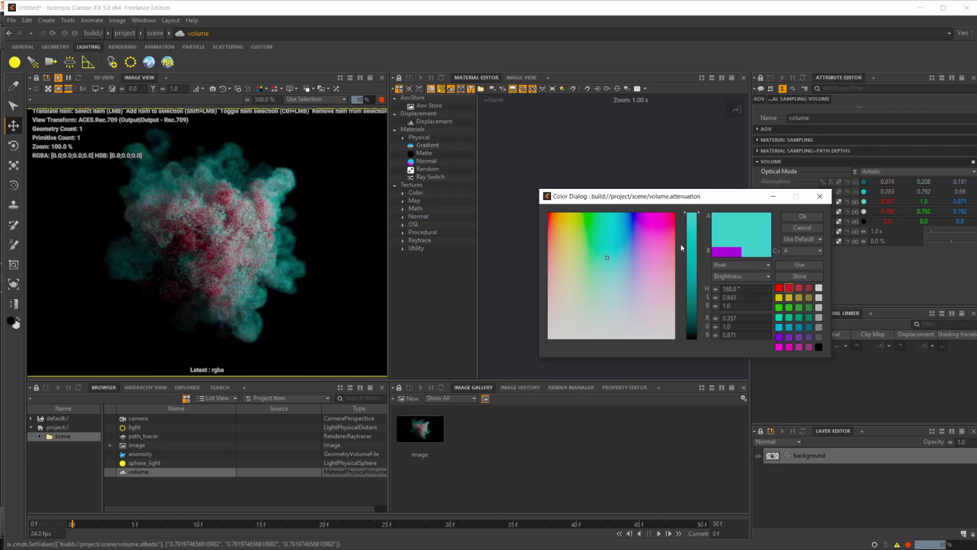
pyautogui.click(802, 216)
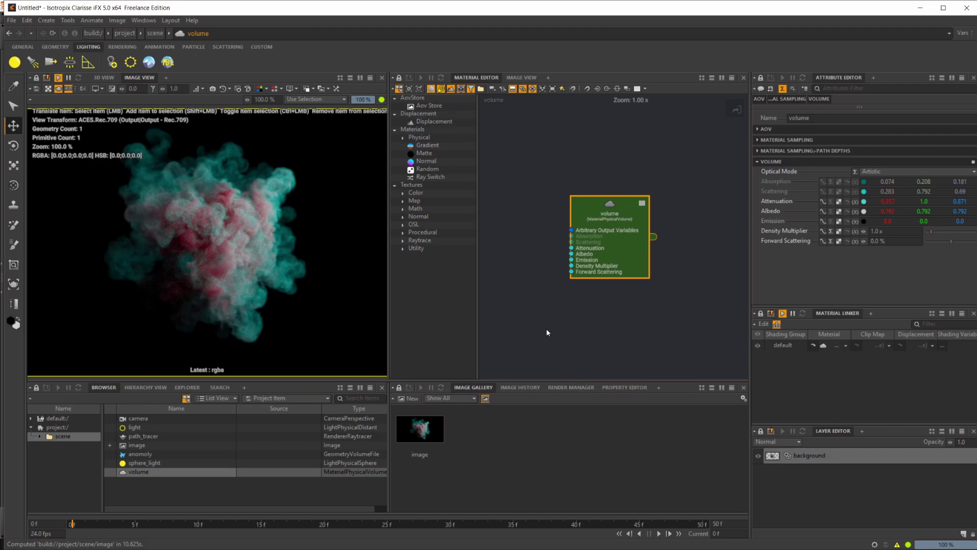
# Add an Extract Property node via 'ex' and place it left of the volume node.
pyautogui.moveTo(547, 332); pyautogui.dragTo(619, 302, button='middle')
pyautogui.rightClick(527, 229)
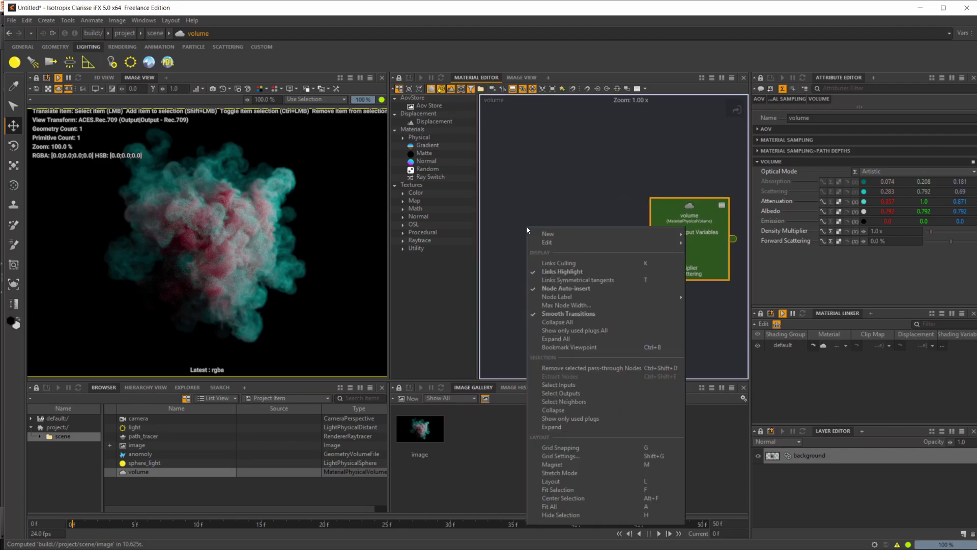
pyautogui.write('ex')
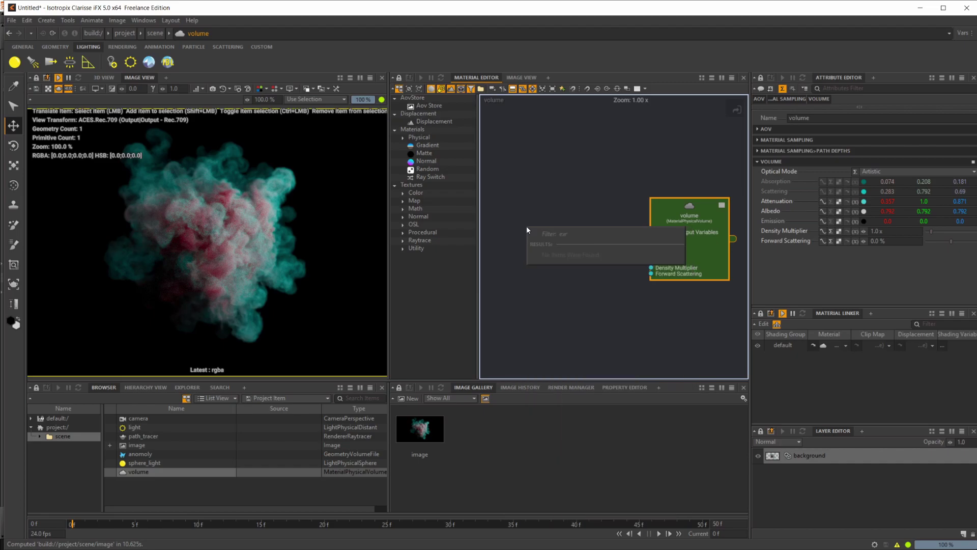
pyautogui.press('Escape')
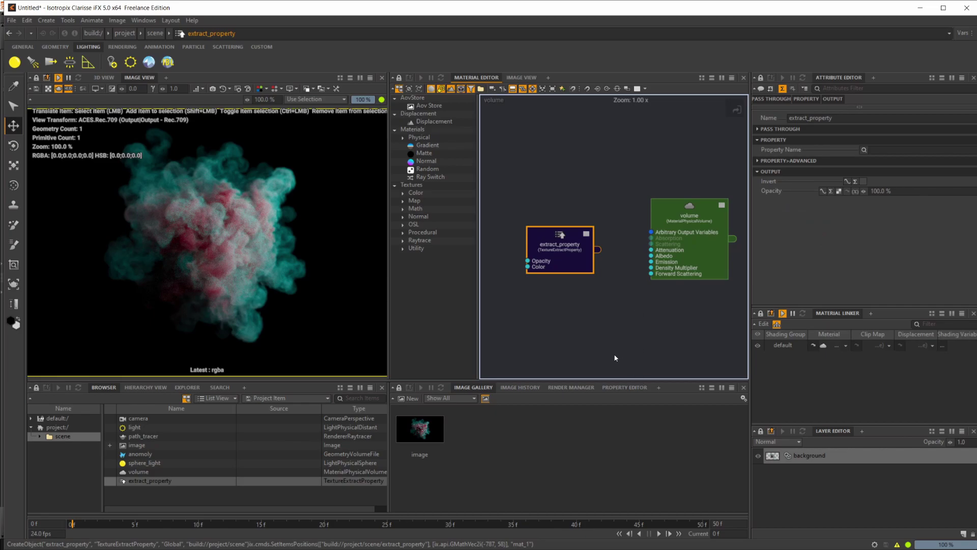
pyautogui.moveTo(534, 199); pyautogui.dragTo(588, 201, button='middle')
pyautogui.moveTo(611, 239); pyautogui.dragTo(558, 238)
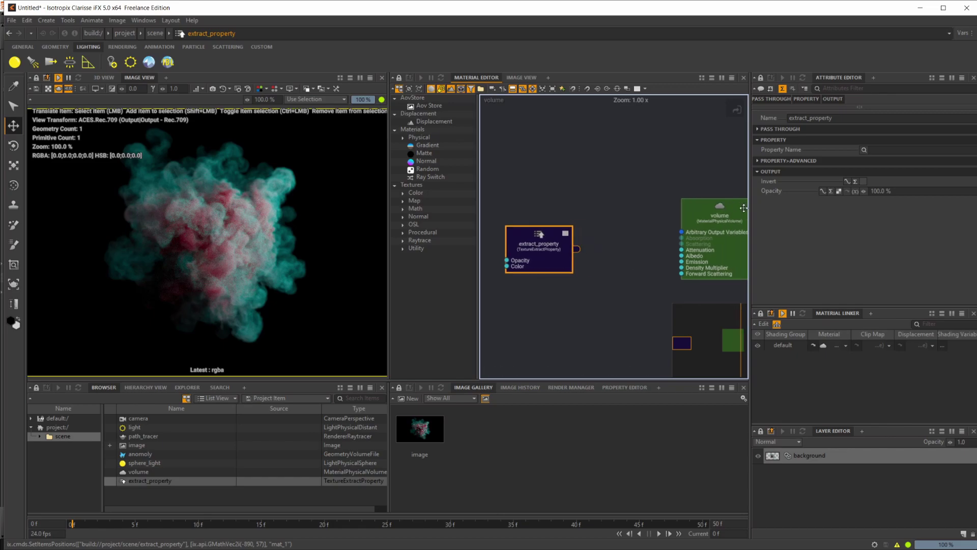
# Point extract_property at the temperature field and wire it into the volume's Emission input.
pyautogui.click(864, 150)
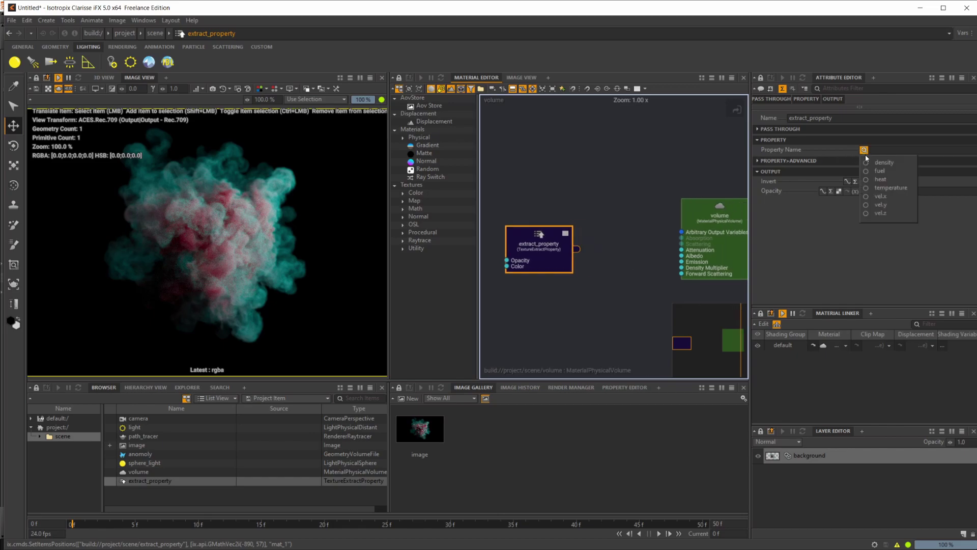
pyautogui.click(889, 188)
pyautogui.moveTo(577, 249); pyautogui.dragTo(681, 262)
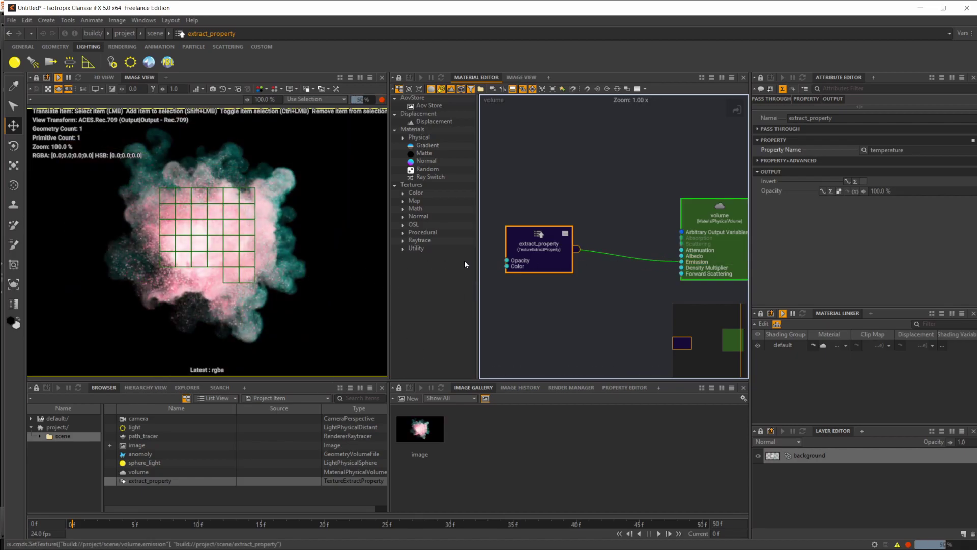
# Try the density, fuel, heat and vel.x fields as extract_property's Property Name.
pyautogui.click(864, 149)
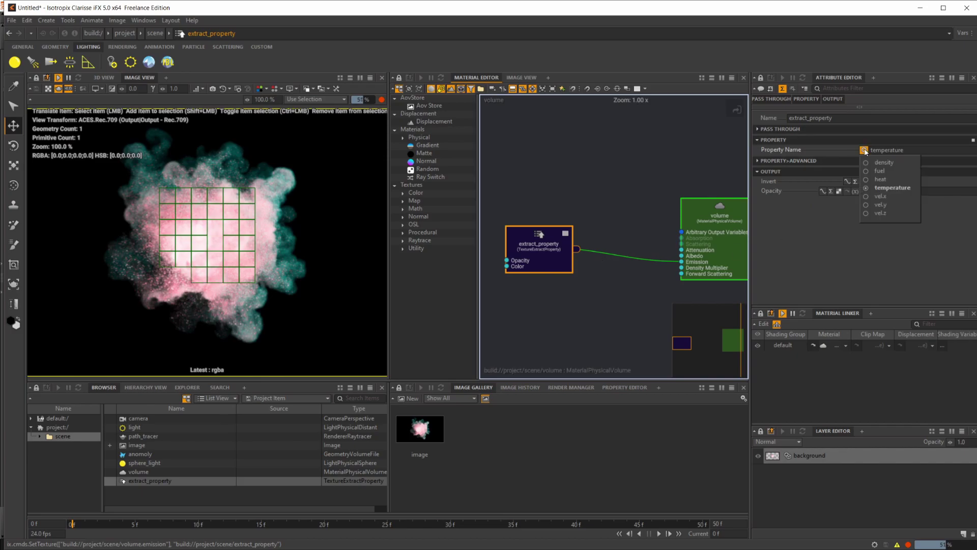
pyautogui.click(878, 162)
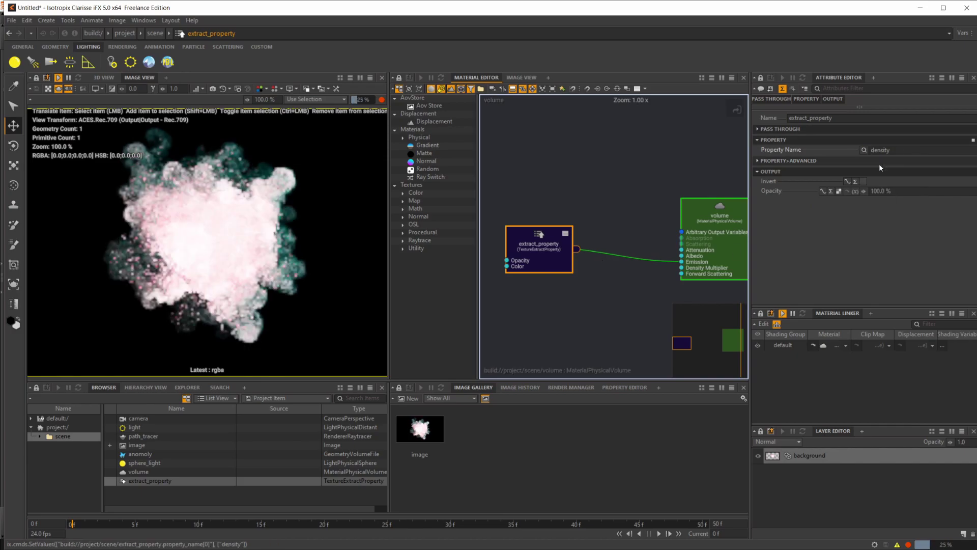
pyautogui.click(863, 150)
pyautogui.click(880, 171)
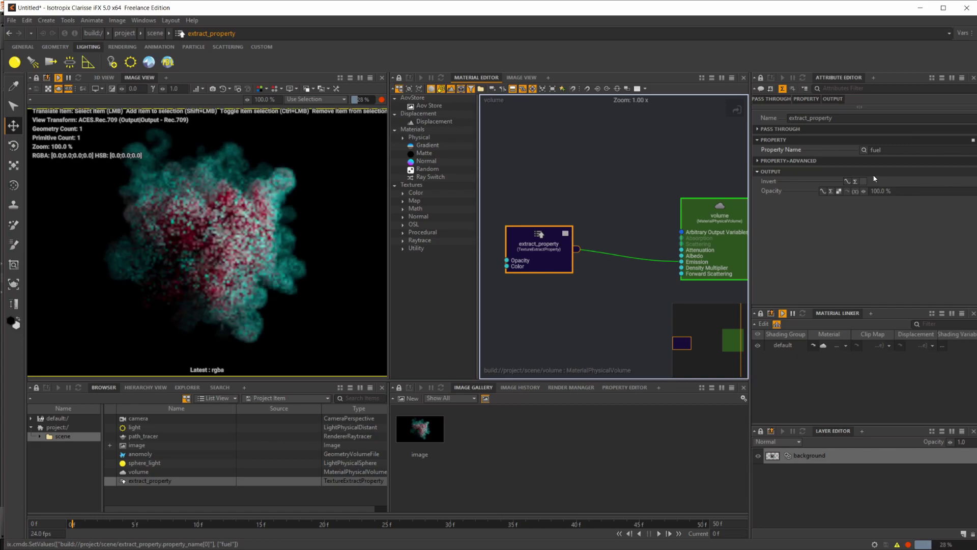
pyautogui.click(864, 150)
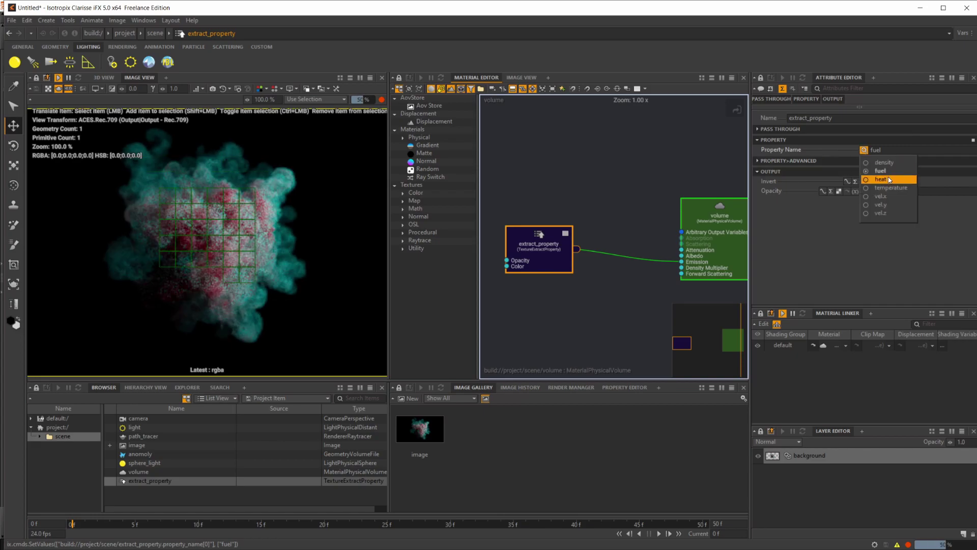
pyautogui.click(887, 178)
pyautogui.click(862, 150)
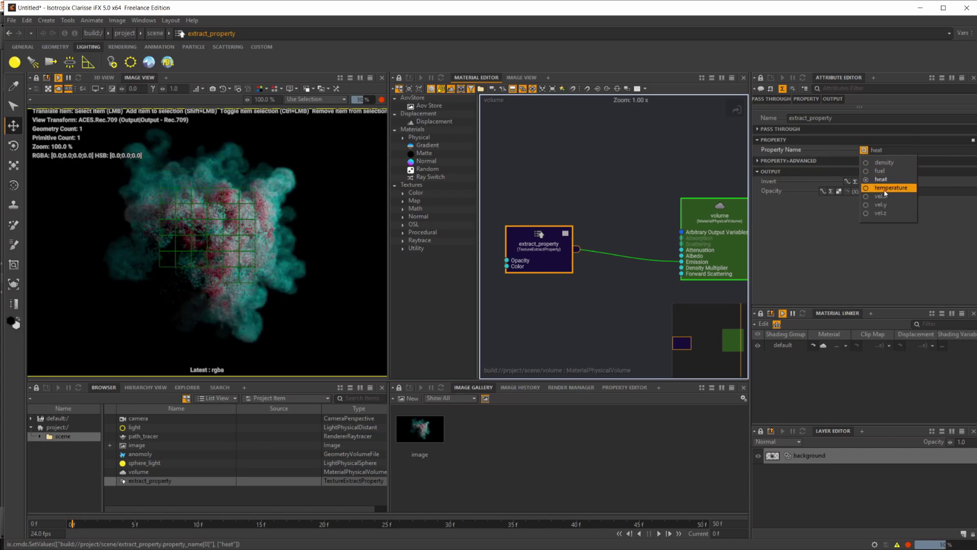
pyautogui.click(880, 196)
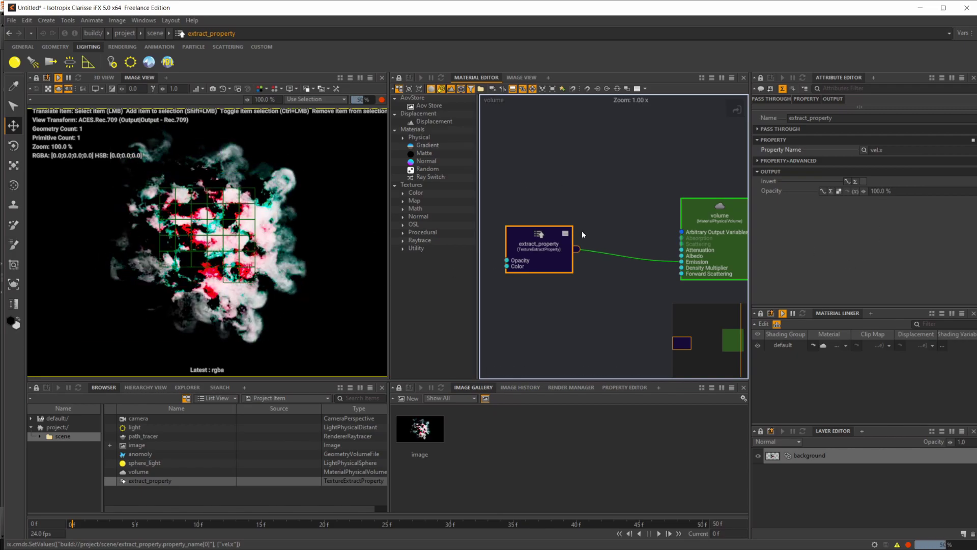
# Try the vel.y and vel.z fields, then set Property Name back to temperature.
pyautogui.click(864, 150)
pyautogui.click(870, 199)
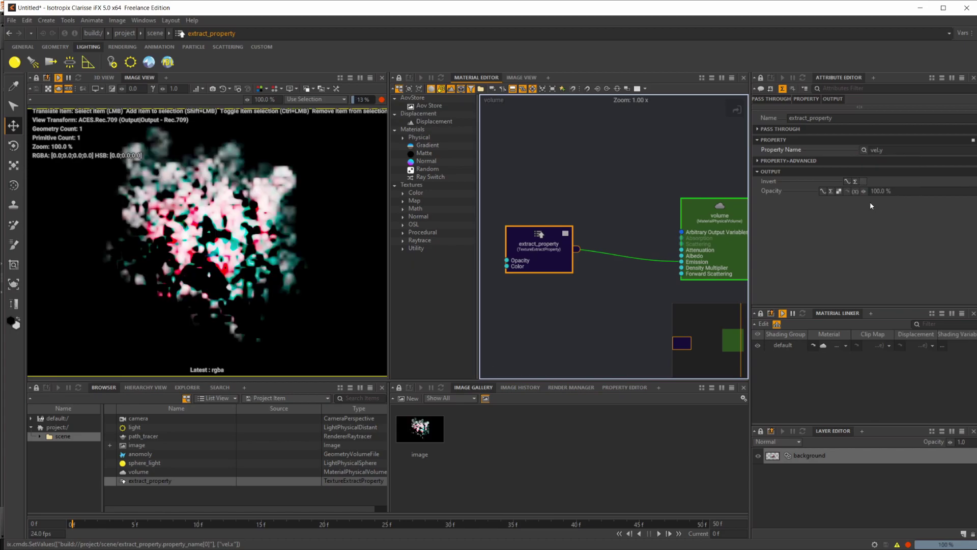
pyautogui.click(863, 150)
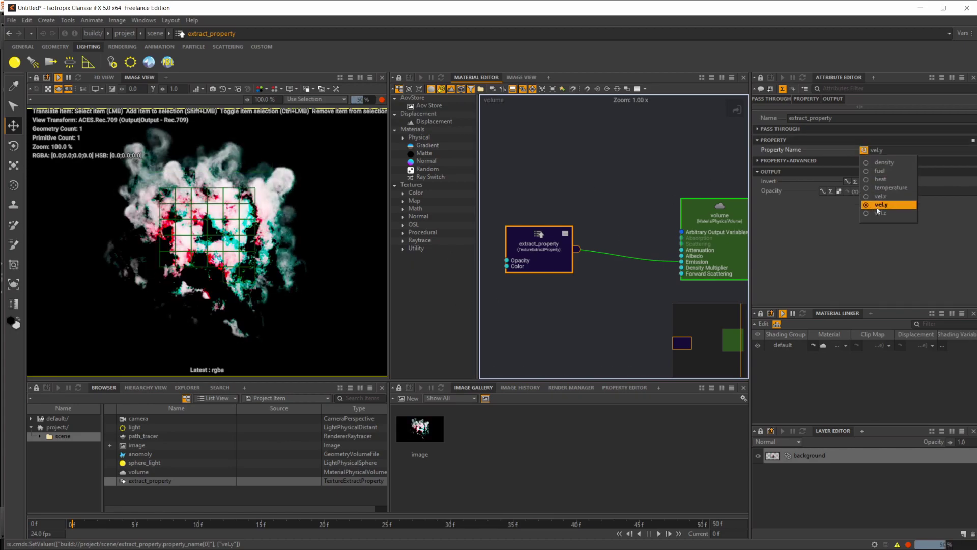
pyautogui.click(878, 214)
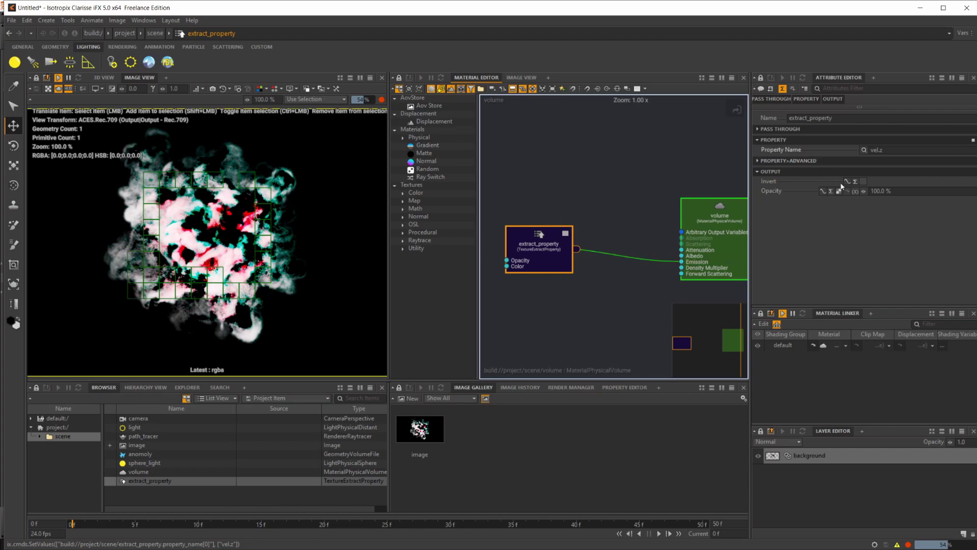
pyautogui.click(864, 150)
pyautogui.click(878, 185)
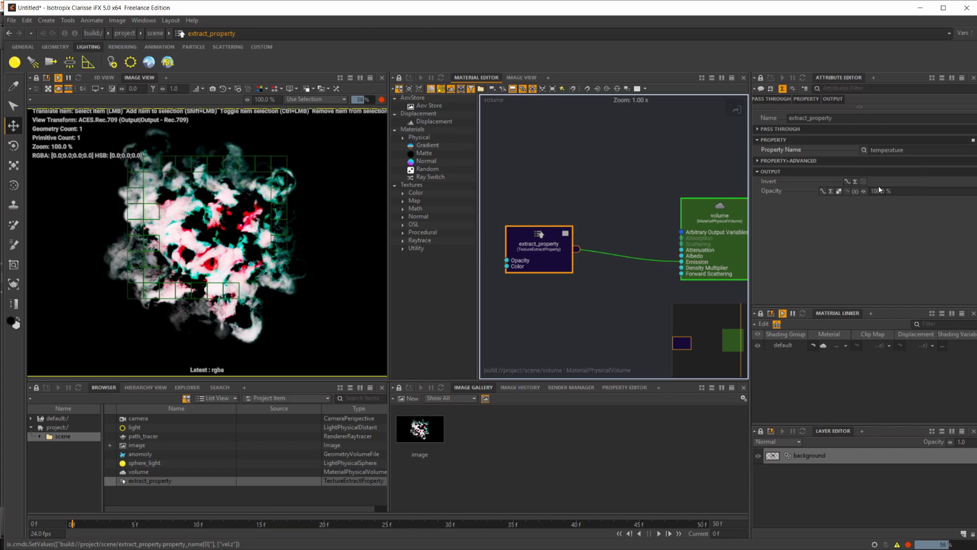
# Add a Gradient texture node via 'grd' and insert it between extract_property and the volume.
pyautogui.moveTo(571, 307); pyautogui.dragTo(646, 301, button='middle')
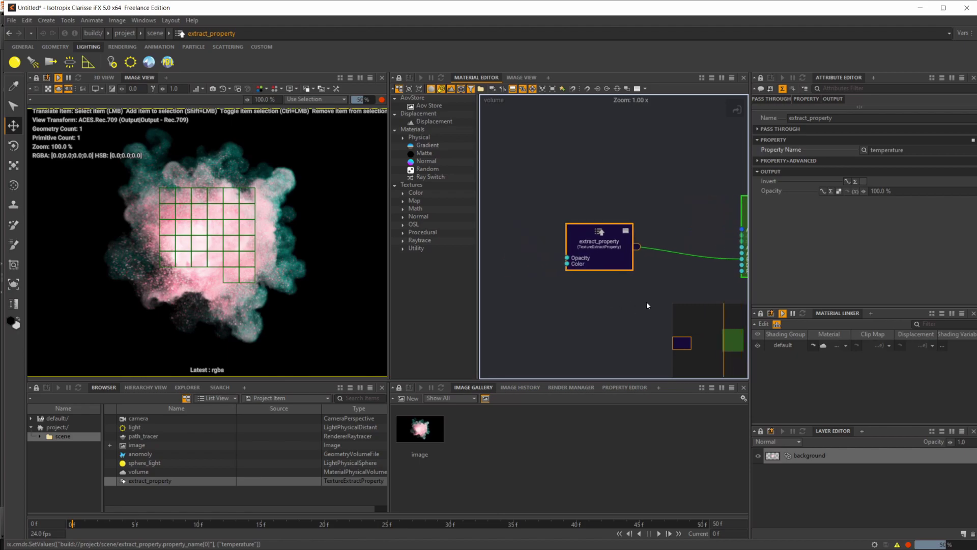
pyautogui.moveTo(600, 249); pyautogui.dragTo(520, 250)
pyautogui.rightClick(615, 258)
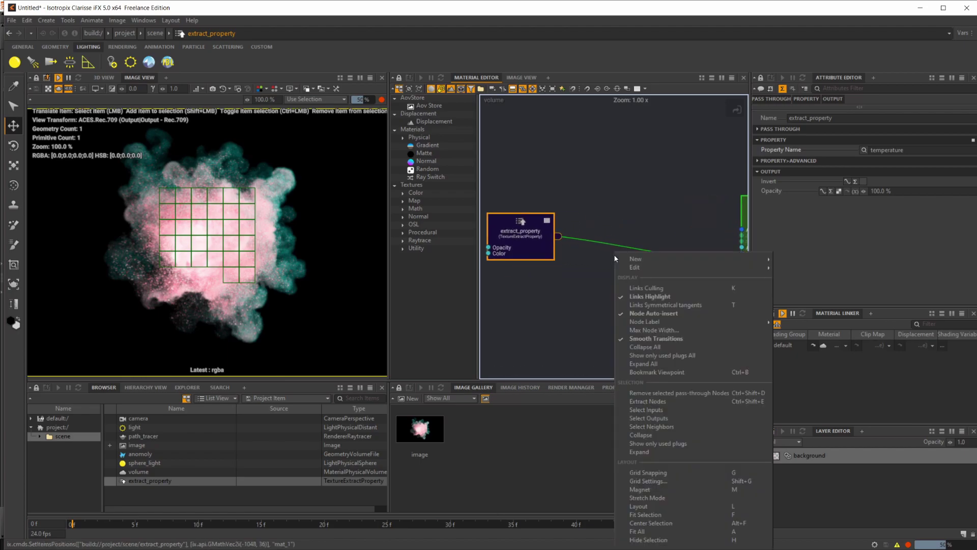
pyautogui.write('grd')
pyautogui.press('Down')
pyautogui.press('Return')
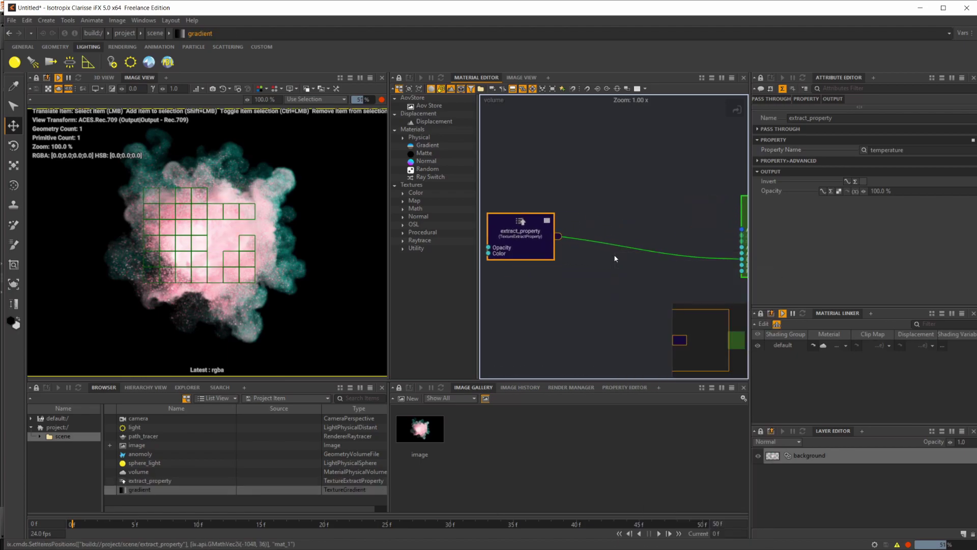
pyautogui.moveTo(626, 256); pyautogui.dragTo(613, 238)
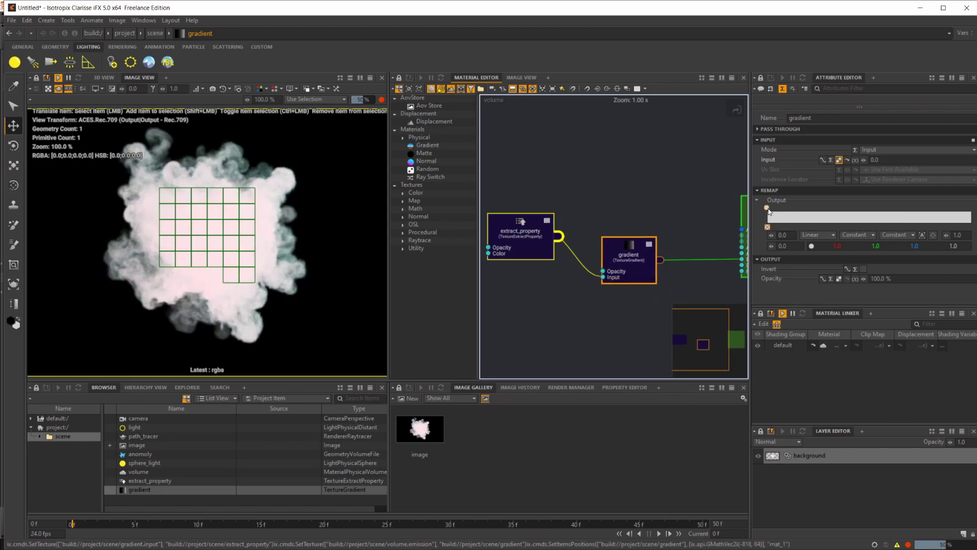
# Set the gradient's Output ramp keys to magenta, cyan and yellow.
pyautogui.doubleClick(852, 216)
pyautogui.click(630, 232)
pyautogui.moveTo(629, 232); pyautogui.dragTo(659, 222)
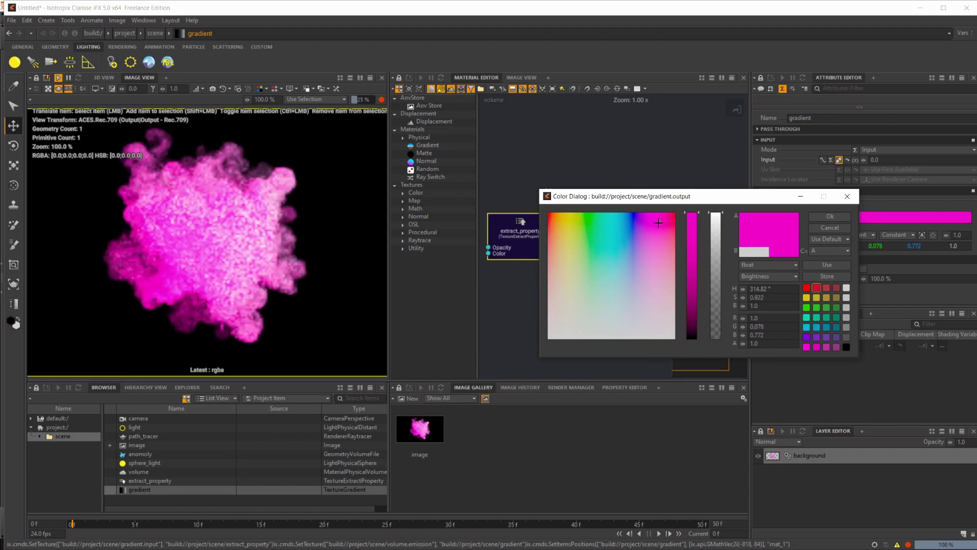
pyautogui.click(833, 220)
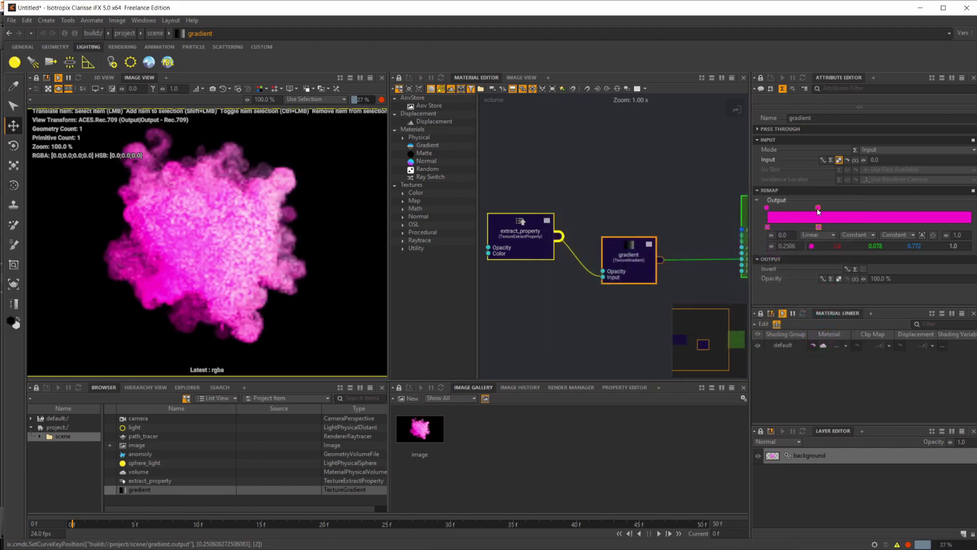
pyautogui.doubleClick(819, 218)
pyautogui.click(603, 224)
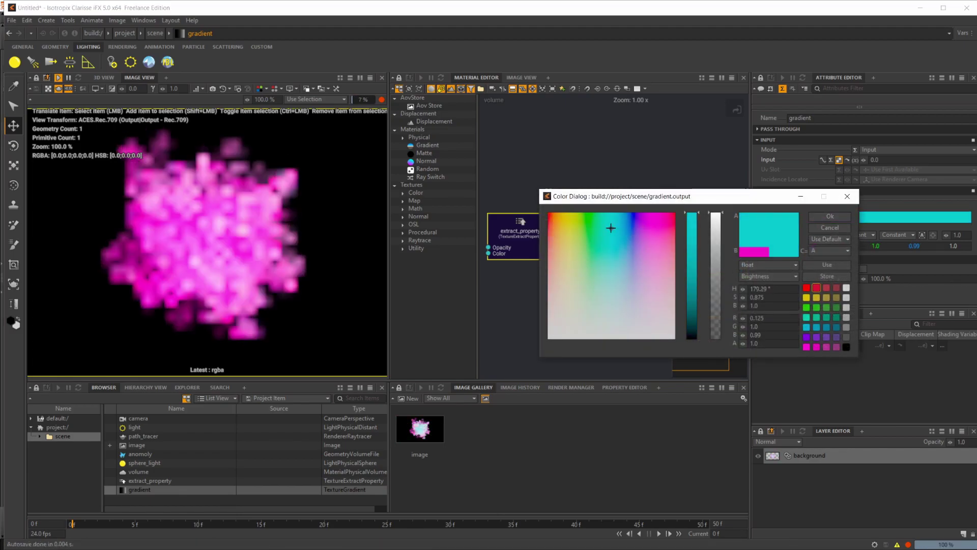
pyautogui.click(828, 217)
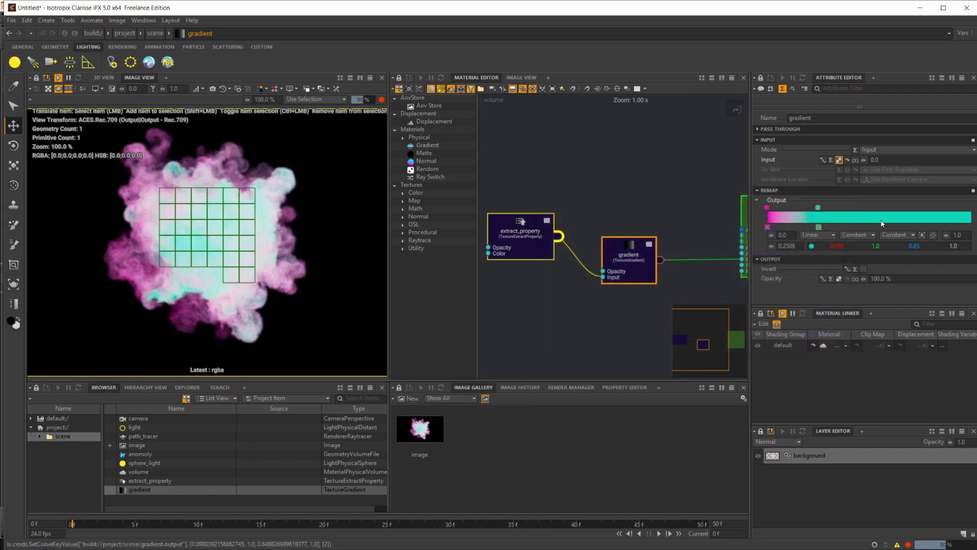
pyautogui.doubleClick(880, 209)
pyautogui.click(590, 225)
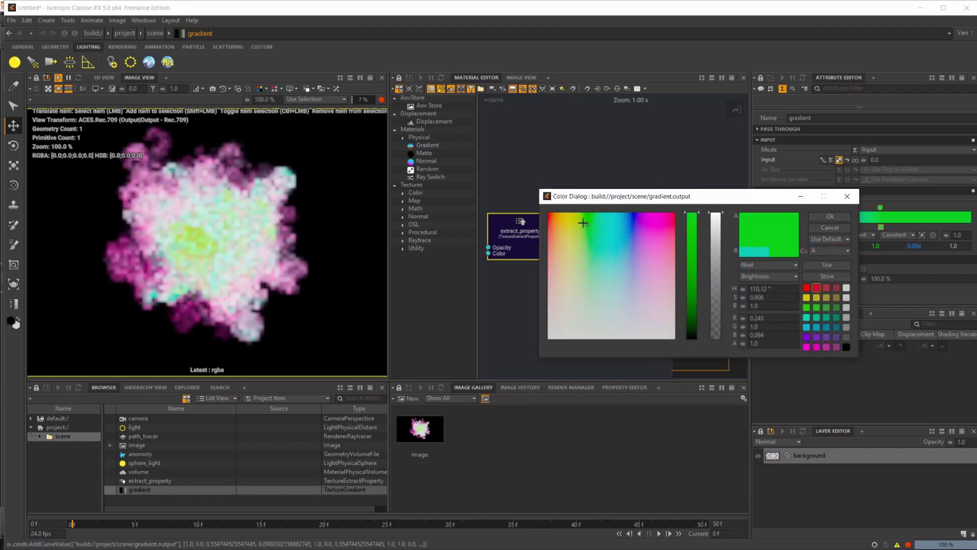
pyautogui.click(569, 223)
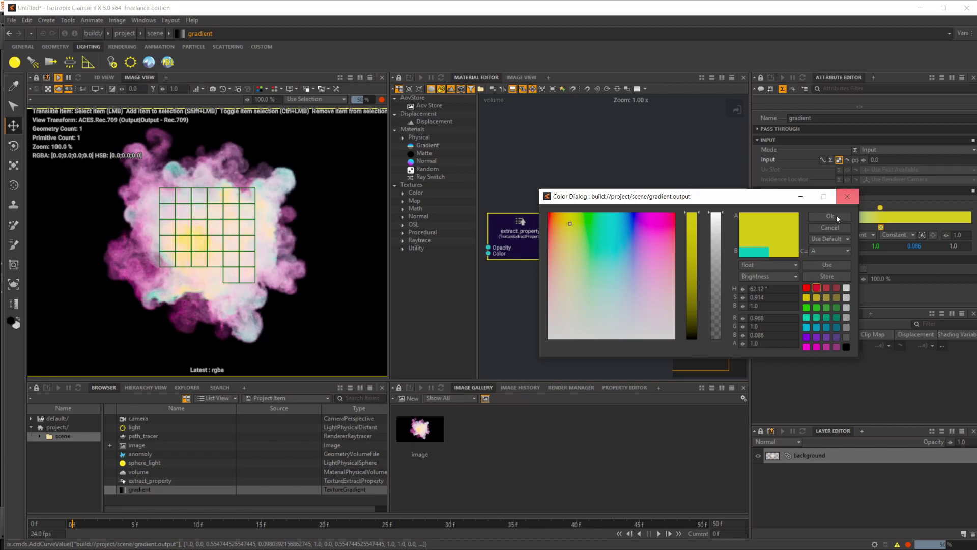
pyautogui.click(830, 216)
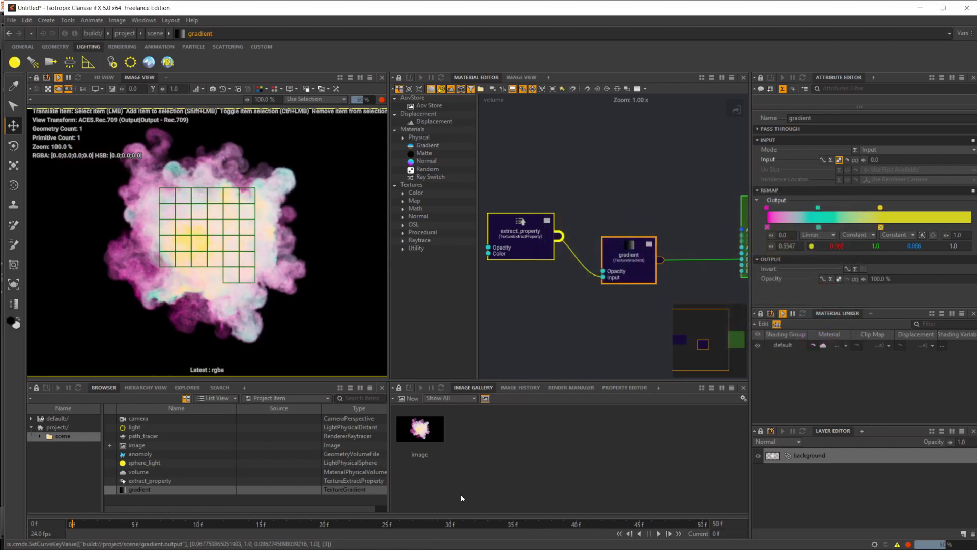
# Set the volume material's Emission colour to a 0.192 grey.
pyautogui.moveTo(690, 243); pyautogui.dragTo(633, 244, button='middle')
pyautogui.click(717, 216)
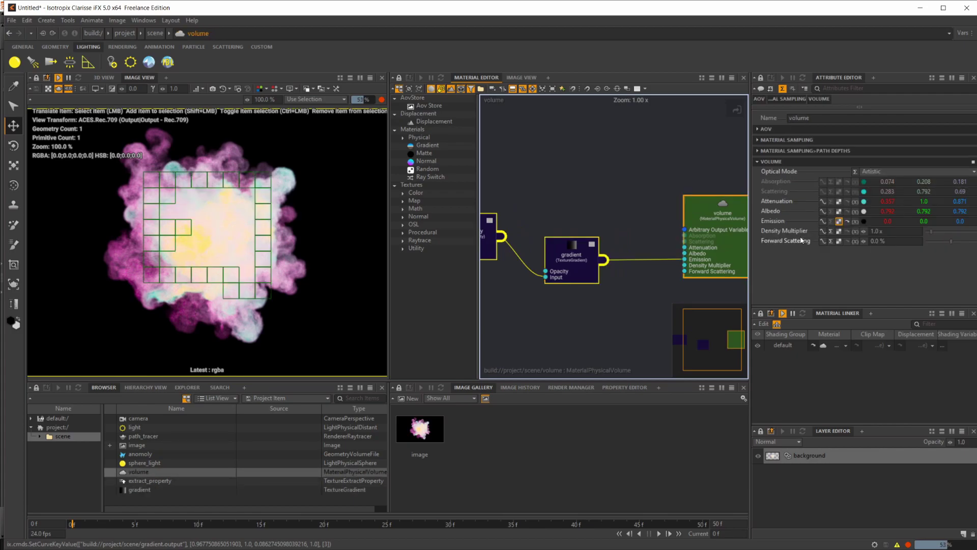
pyautogui.click(864, 221)
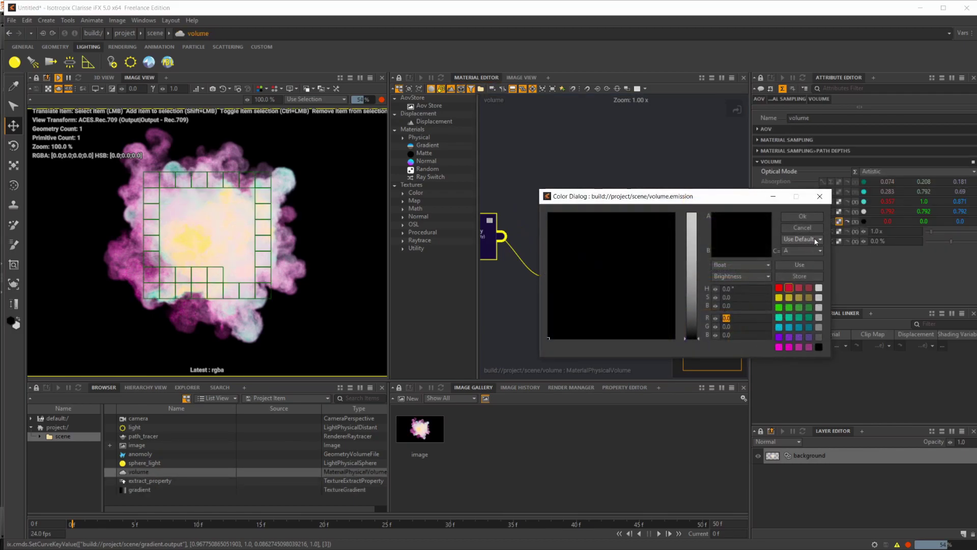
pyautogui.moveTo(686, 301)
pyautogui.mouseDown()
pyautogui.moveTo(686, 229)
pyautogui.moveTo(686, 326)
pyautogui.moveTo(686, 314)
pyautogui.mouseUp()
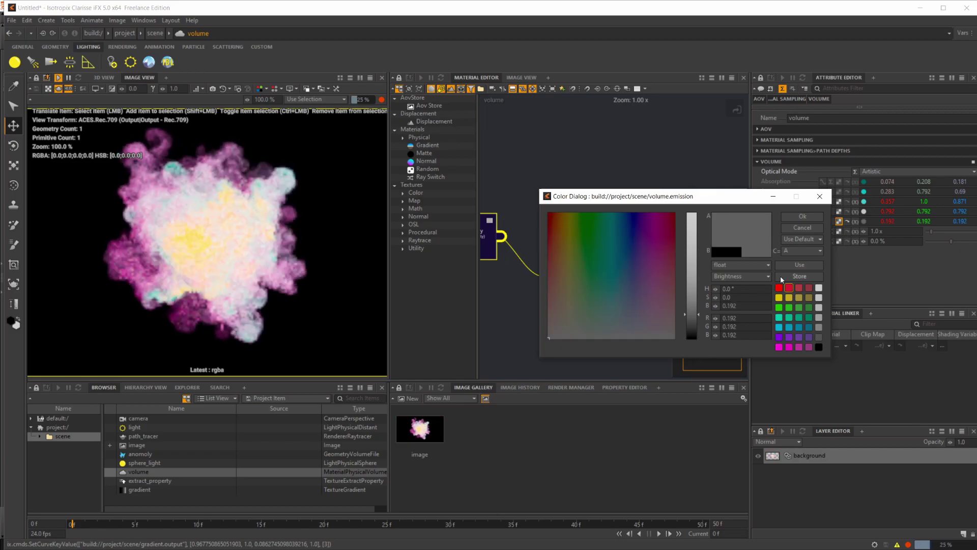
pyautogui.click(802, 216)
# Darken the yellow and teal keys of the gradient's Output ramp.
pyautogui.click(569, 252)
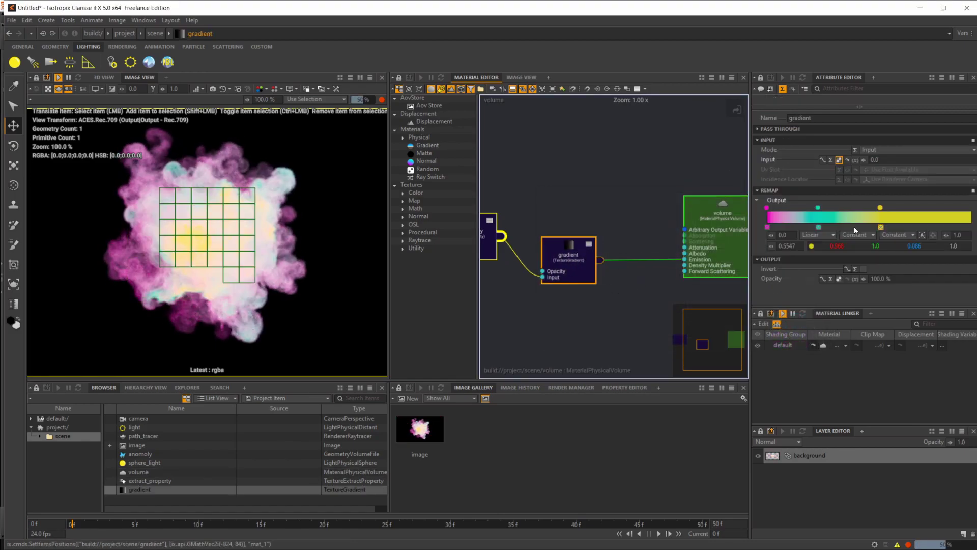
pyautogui.doubleClick(879, 208)
pyautogui.moveTo(691, 292); pyautogui.dragTo(691, 312)
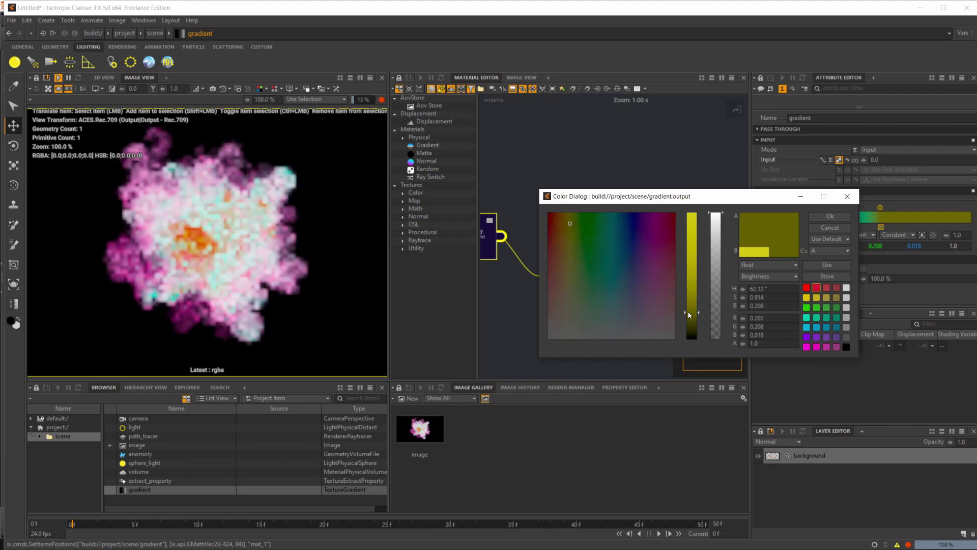
pyautogui.click(824, 217)
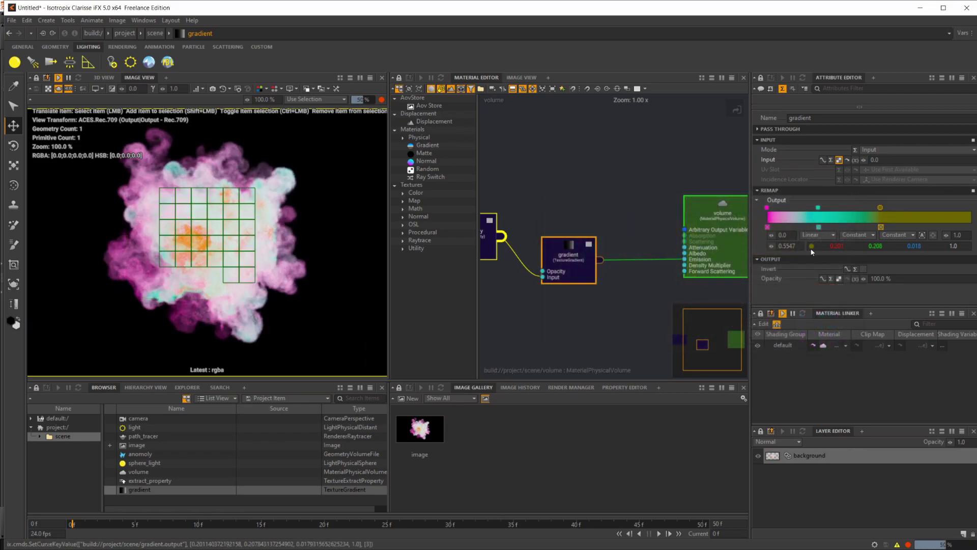
pyautogui.doubleClick(817, 209)
pyautogui.moveTo(696, 262); pyautogui.dragTo(691, 296)
pyautogui.click(829, 215)
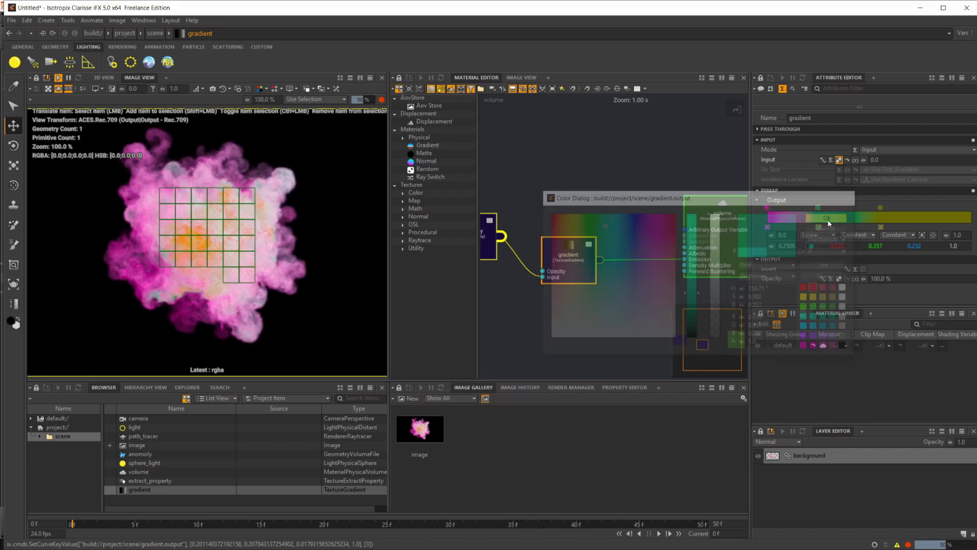
# Darken the magenta ramp key to 0.271, 0.021, 0.209.
pyautogui.doubleClick(768, 209)
pyautogui.moveTo(692, 285)
pyautogui.mouseDown()
pyautogui.moveTo(694, 313)
pyautogui.moveTo(695, 303)
pyautogui.mouseUp()
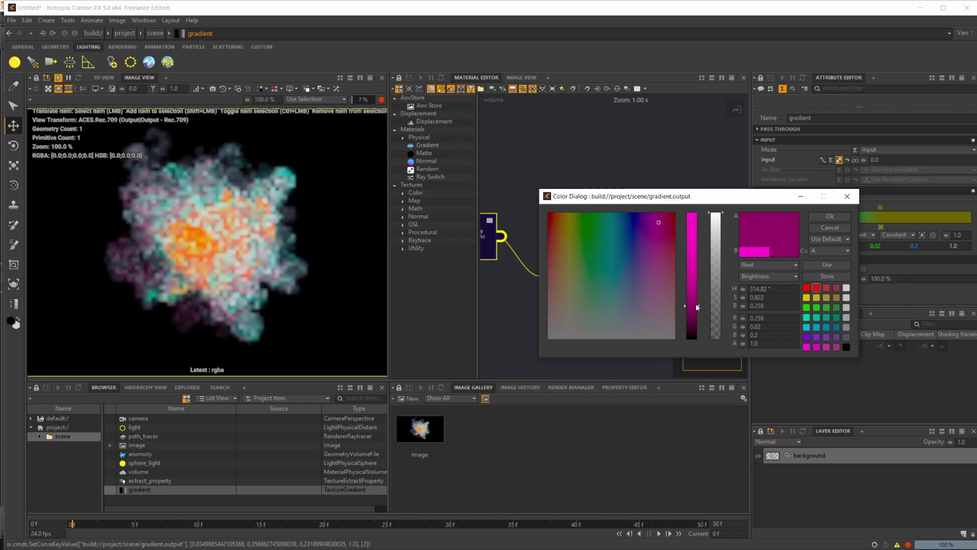
pyautogui.click(829, 216)
pyautogui.moveTo(551, 315)
pyautogui.mouseDown(button='middle')
pyautogui.moveTo(566, 316)
pyautogui.moveTo(532, 308)
pyautogui.moveTo(553, 310)
pyautogui.mouseUp(button='middle')
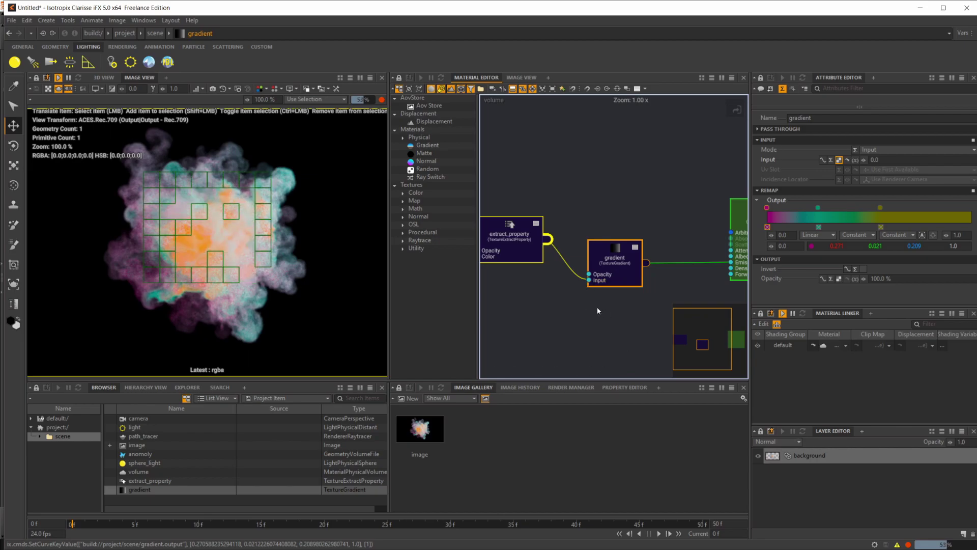
pyautogui.moveTo(597, 309); pyautogui.dragTo(557, 310, button='middle')
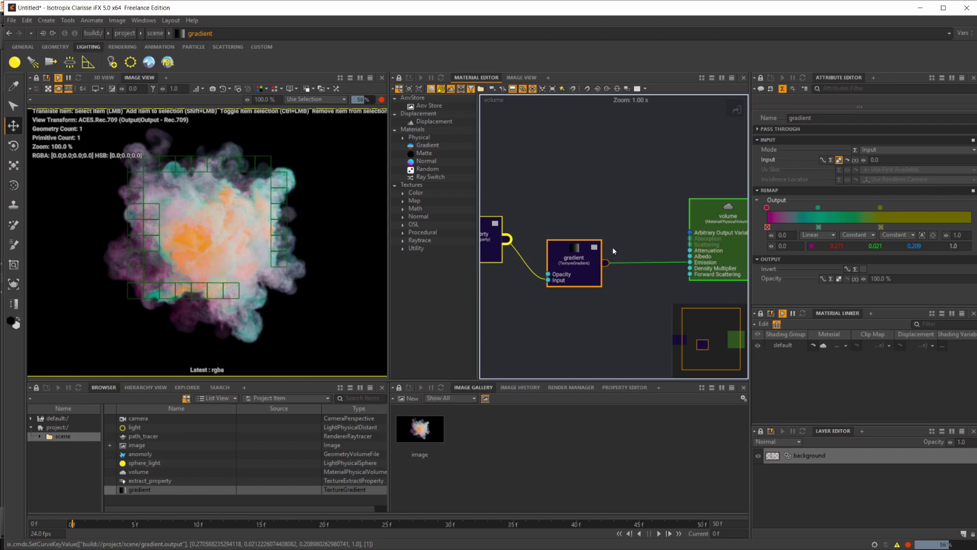
pyautogui.moveTo(508, 309); pyautogui.dragTo(532, 312, button='middle')
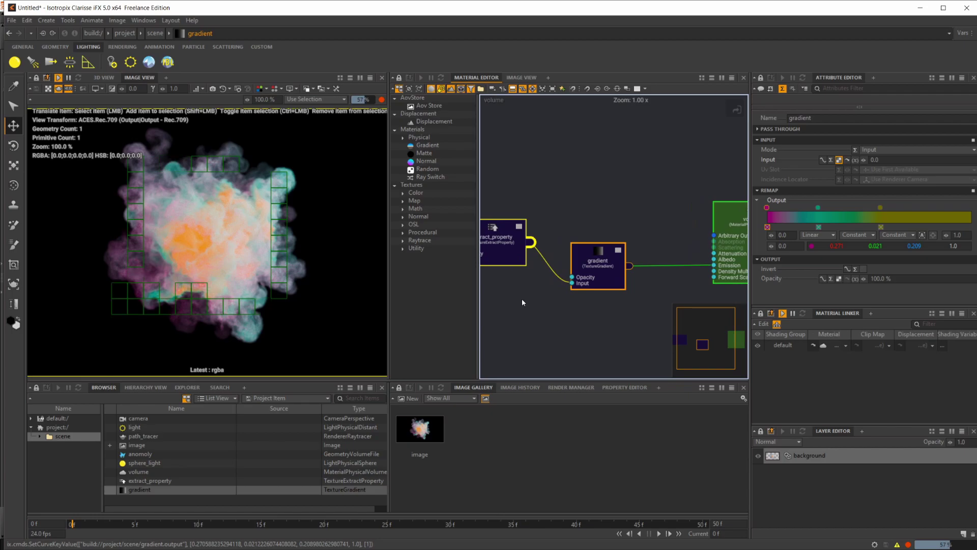